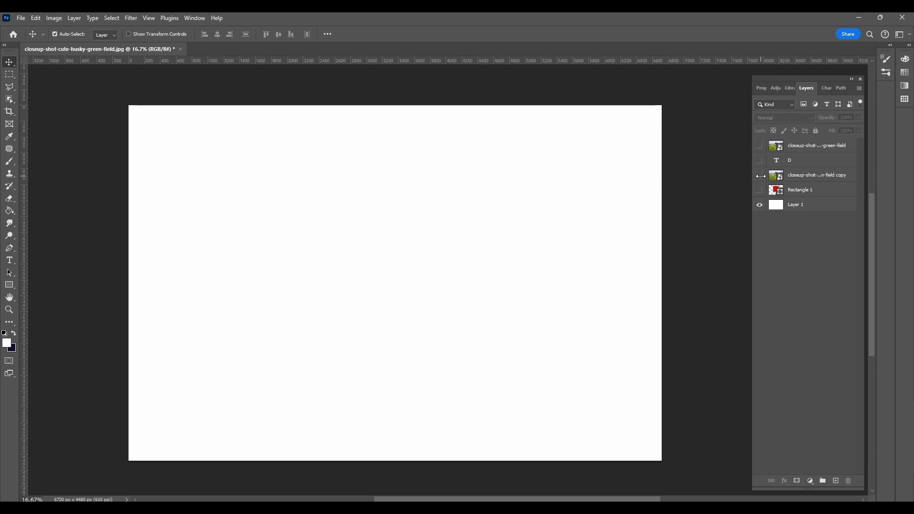
Show the husky copy and Rectangle 1 layers, then clip the copy into the rectangle
left_click(759, 175)
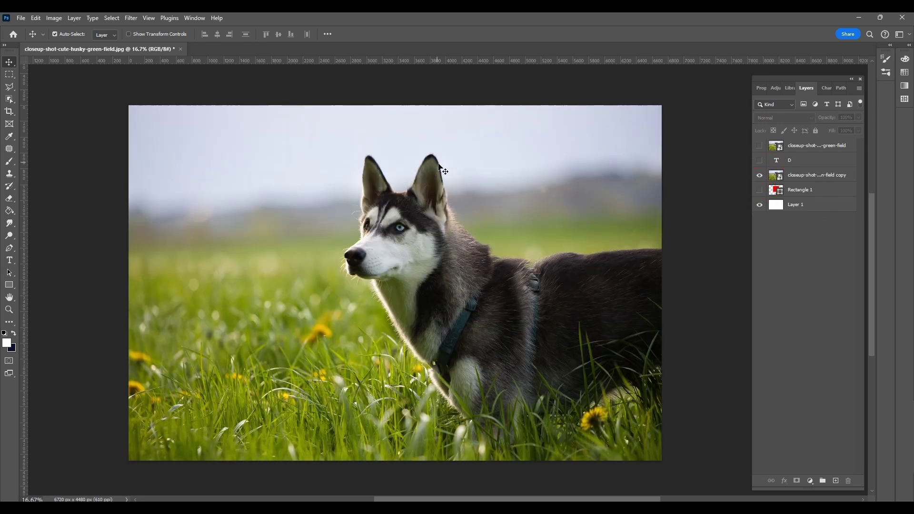
left_click(775, 190)
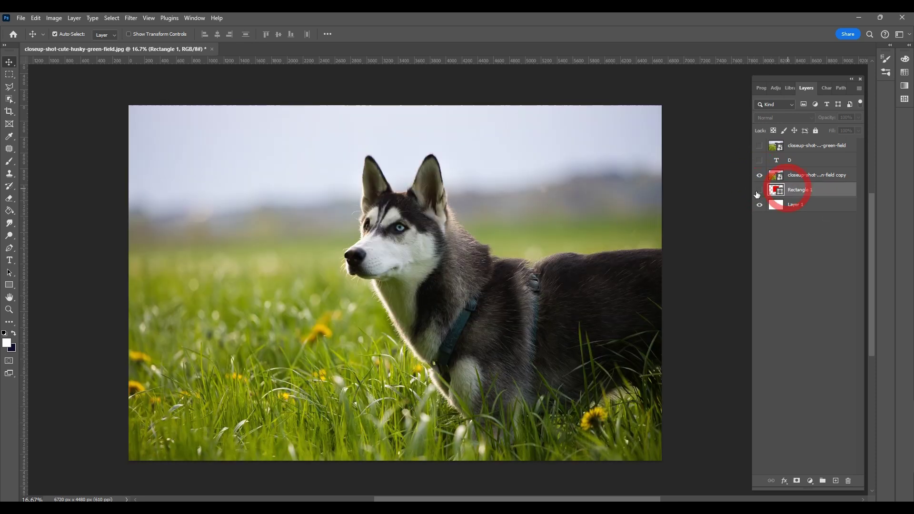
left_click(803, 177)
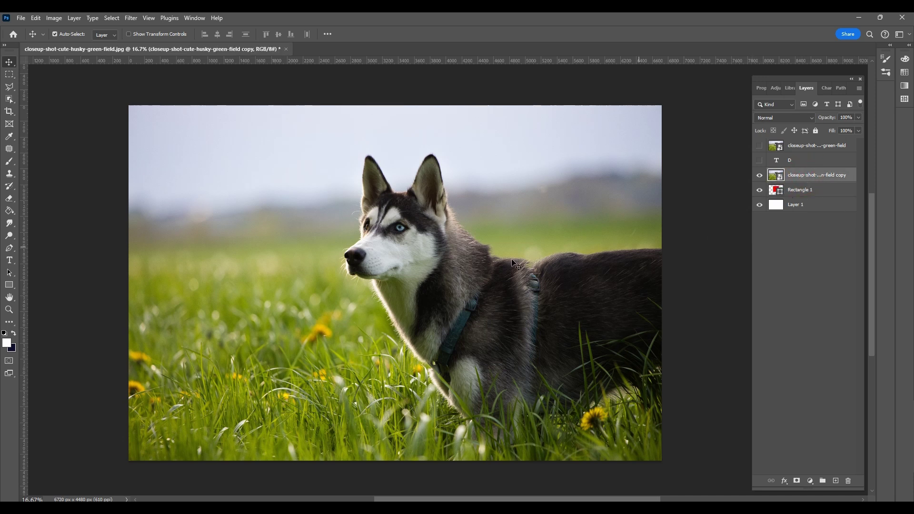
right_click(804, 176)
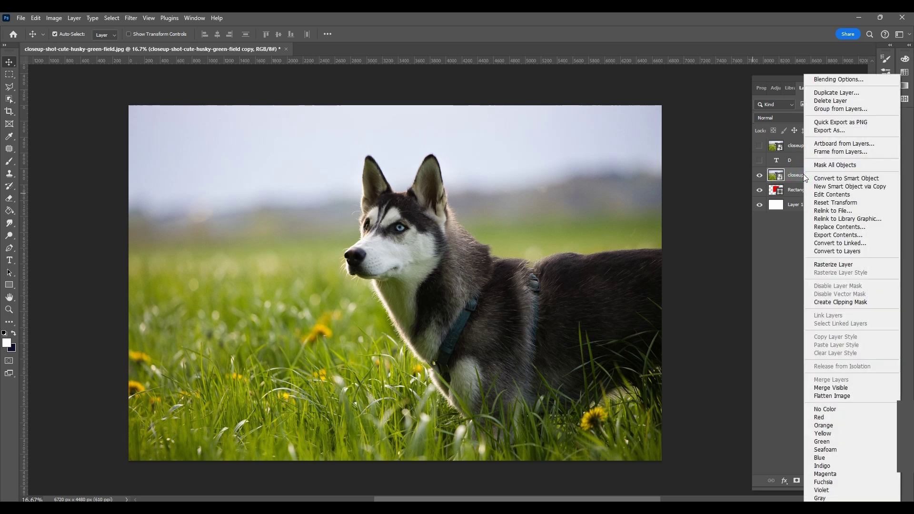
left_click(845, 303)
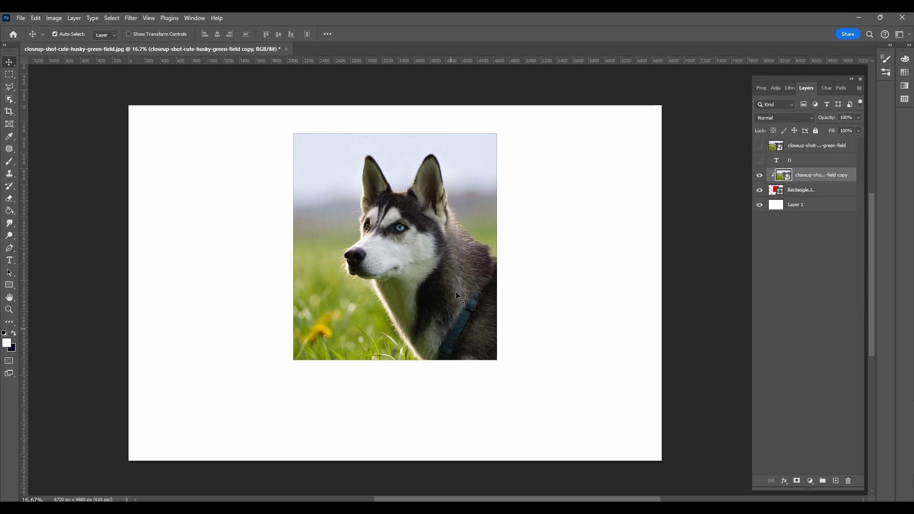
Hide the clipped copy and rectangle, showing the top husky photo and D text instead
left_click(760, 206)
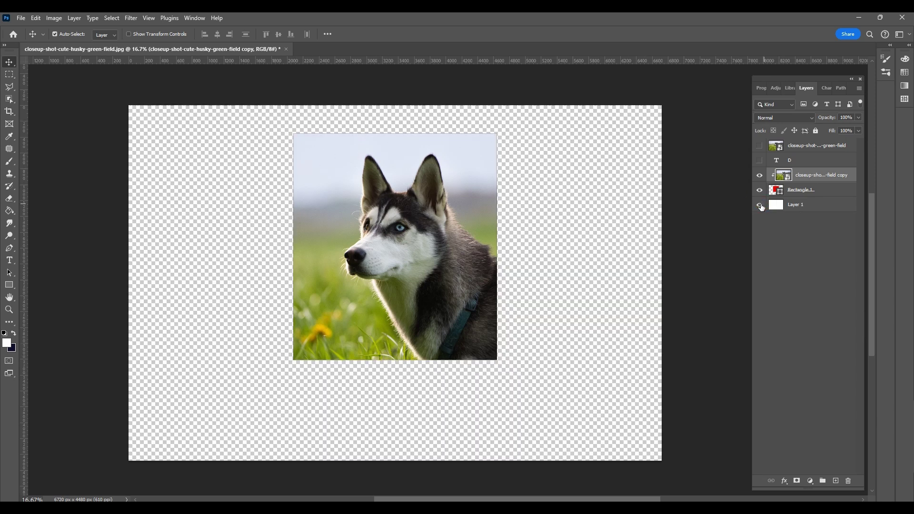
left_click(772, 191)
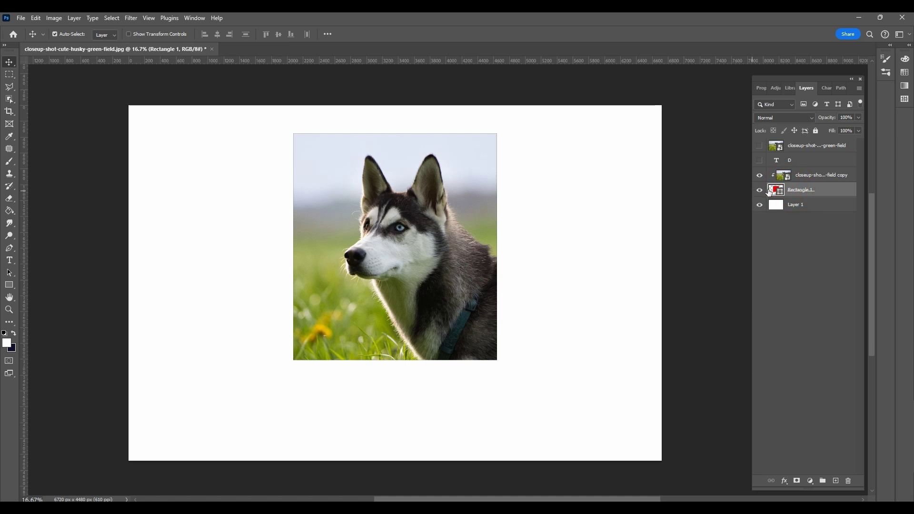
left_click(760, 175)
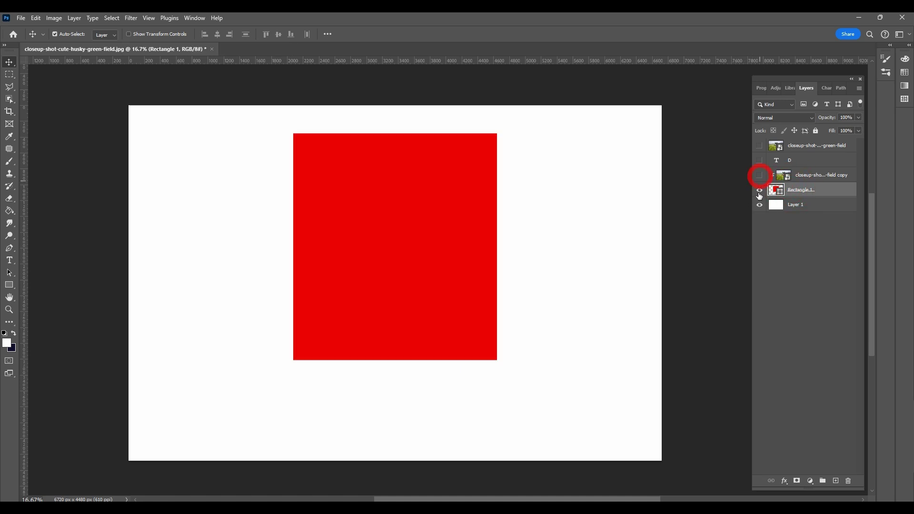
left_click(759, 146)
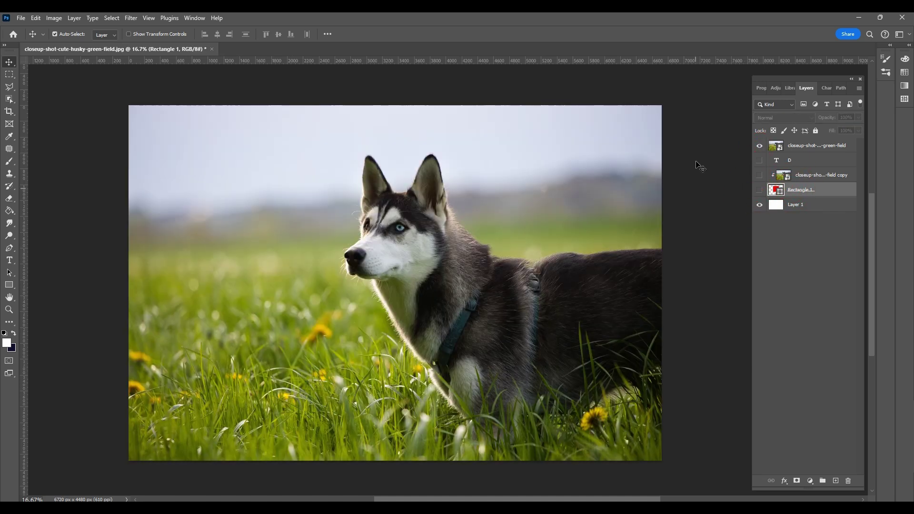
left_click(760, 161)
left_click(759, 147)
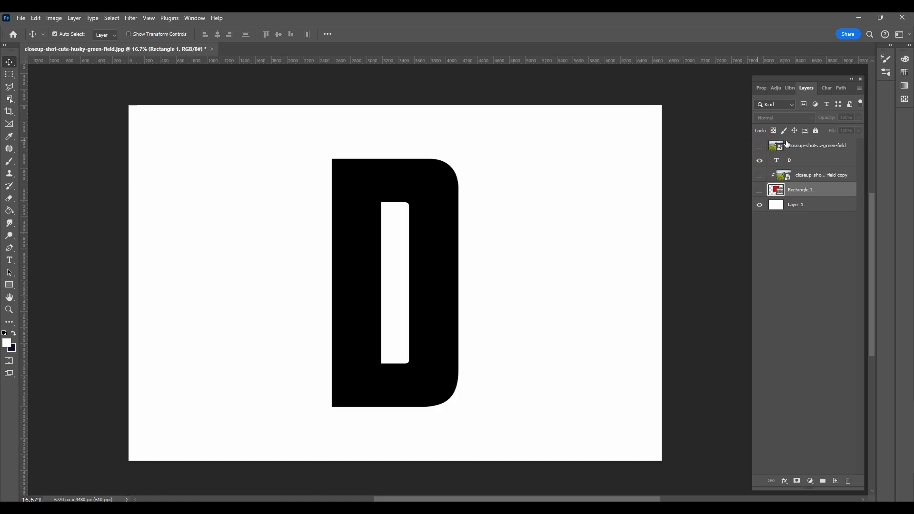
left_click(760, 146)
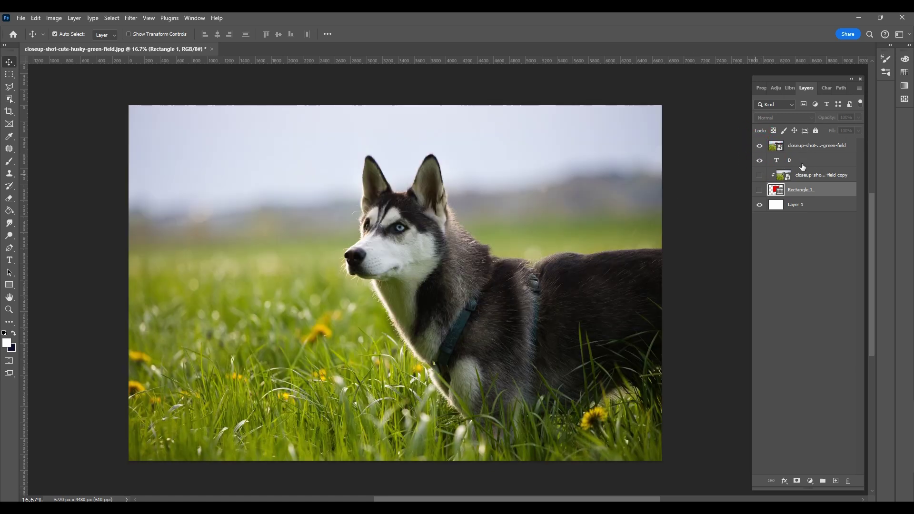
Clip the top husky photo into the D and turn the rectangle-clipped copy back on
left_click(807, 149)
right_click(805, 147)
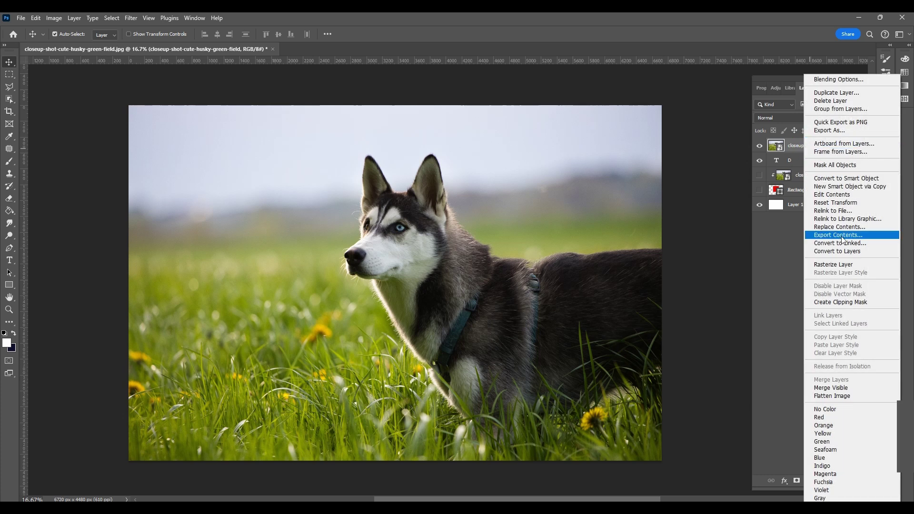
left_click(835, 301)
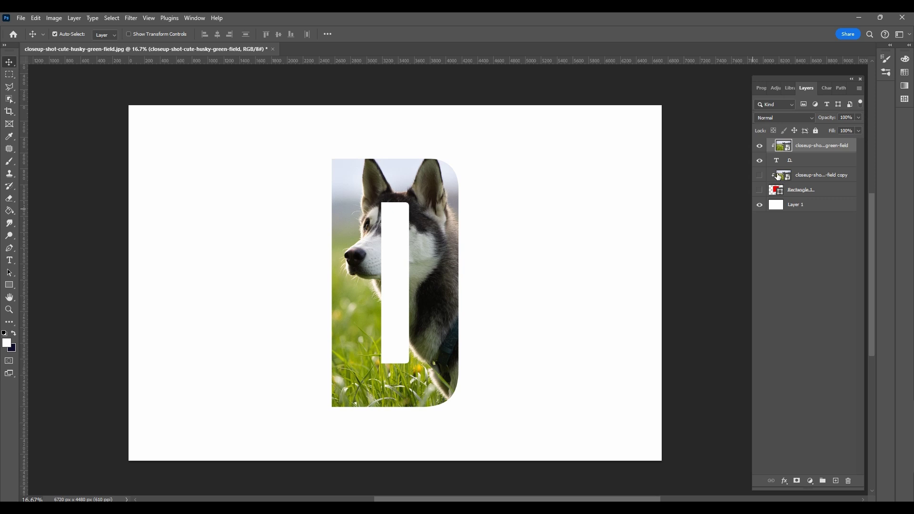
left_click(760, 190)
left_click(760, 190)
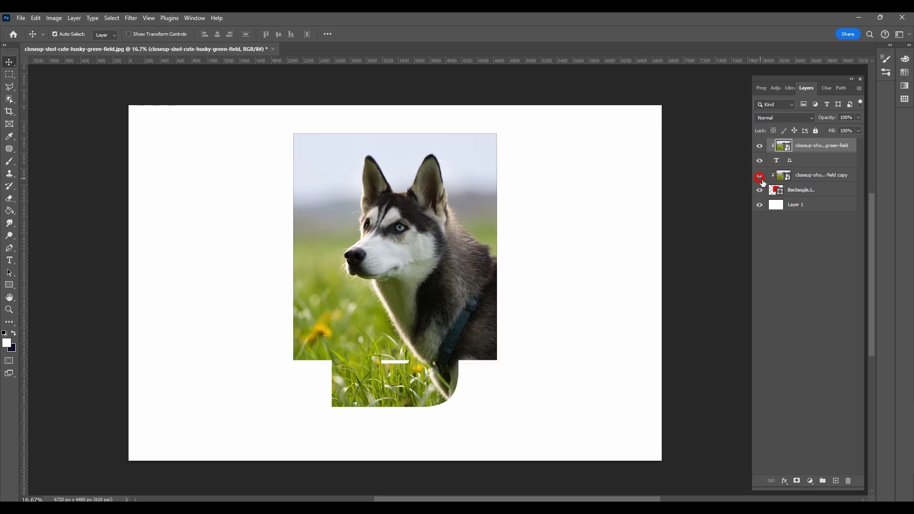
left_click(800, 176)
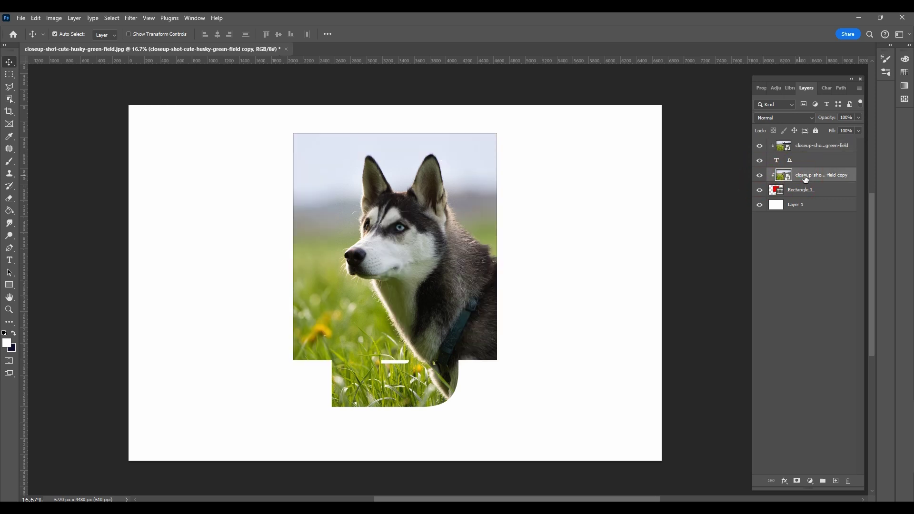
Undo the D clipping, delete the copy and Rectangle 1 layers, and reselect the husky photo
key("Delete")
key("Delete")
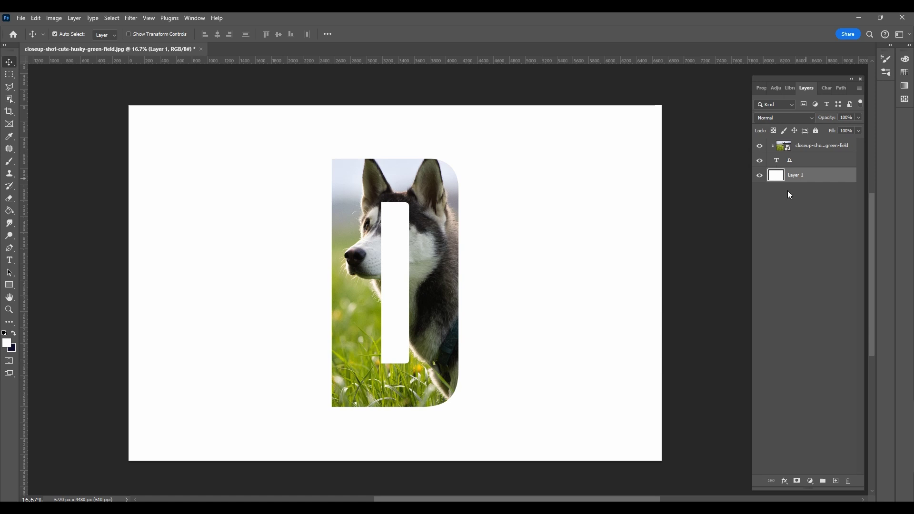
key("ctrl+z")
key("ctrl+z")
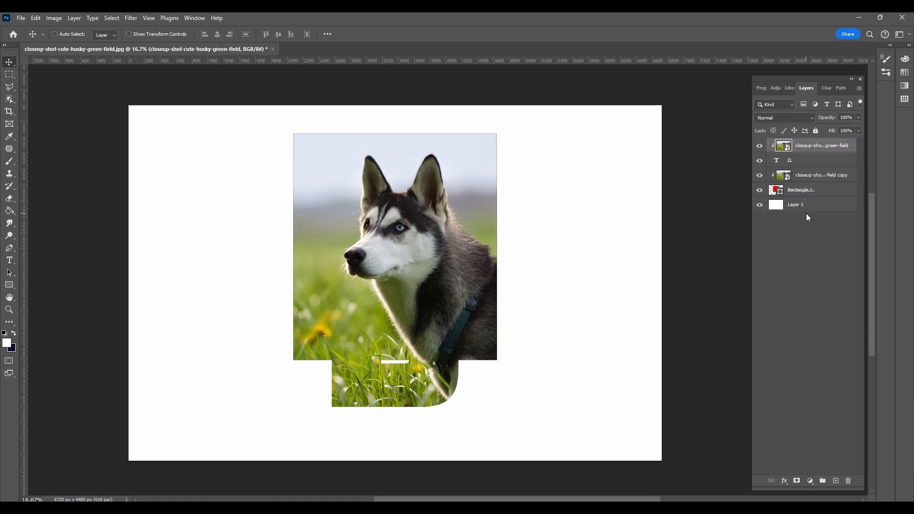
key("ctrl+z")
key("ctrl+z")
key("ctrl+z")
key("ctrl+shift+z")
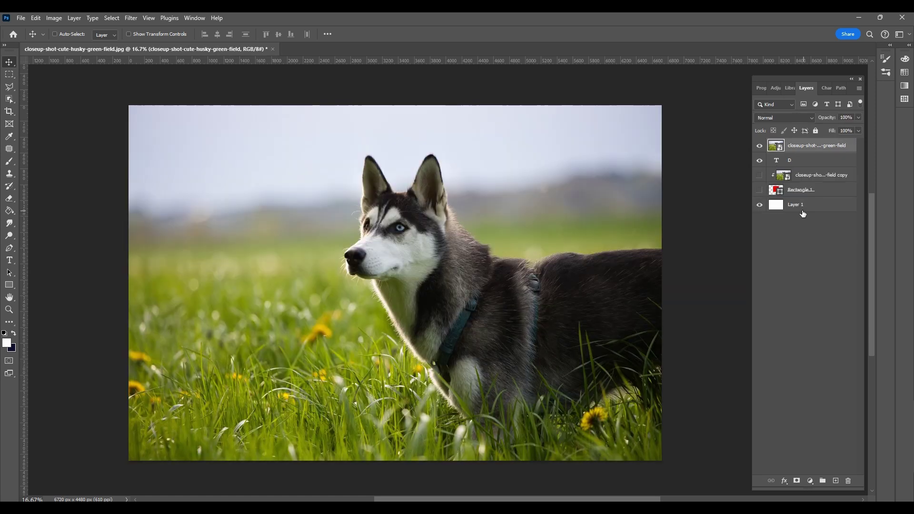
key("ctrl+shift+z")
key("ctrl+shift+z")
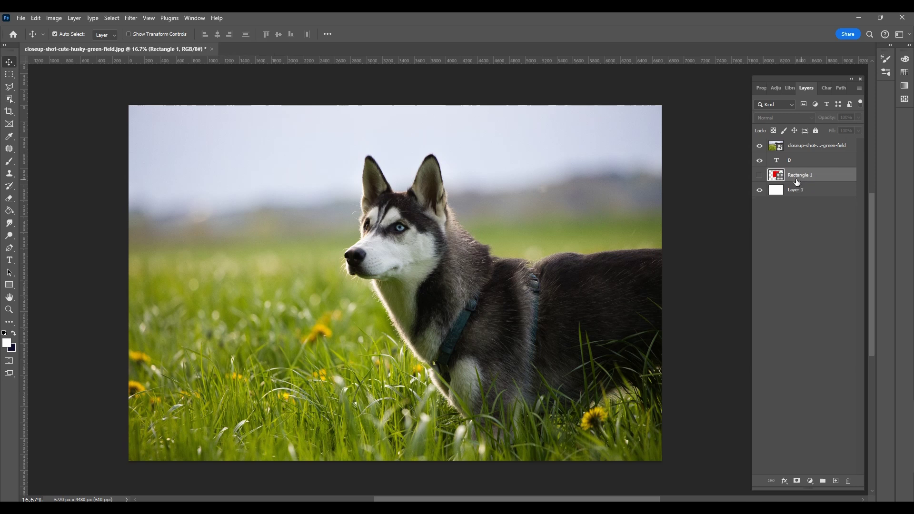
left_click(796, 207)
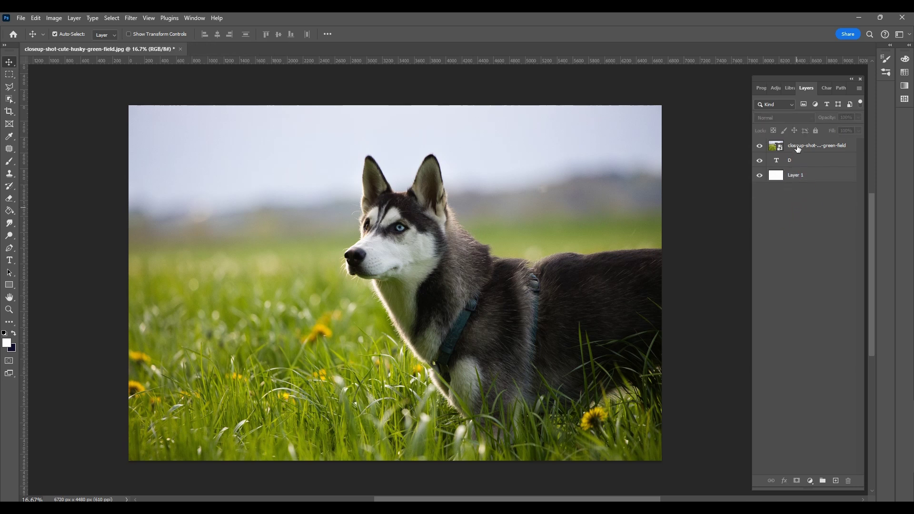
left_click(798, 149)
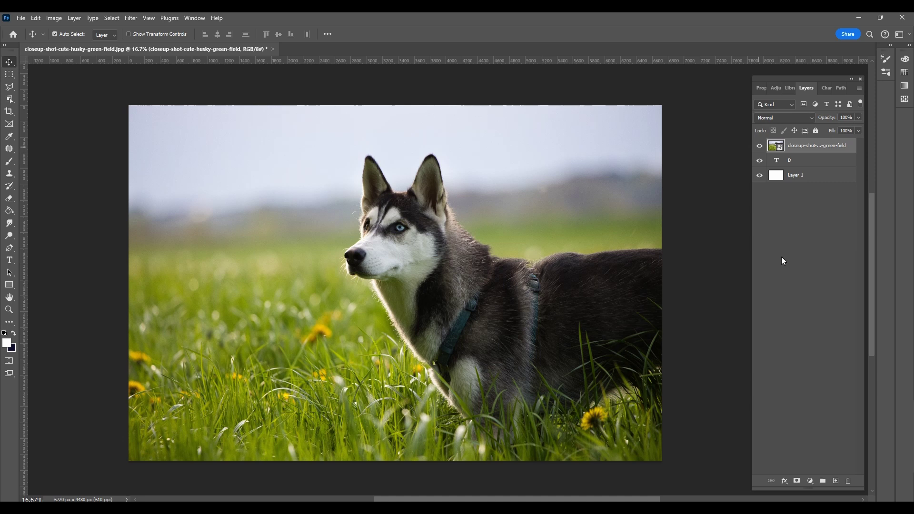
Duplicate the husky photo and clip the original into the D, hiding the copy to check
key("ctrl+j")
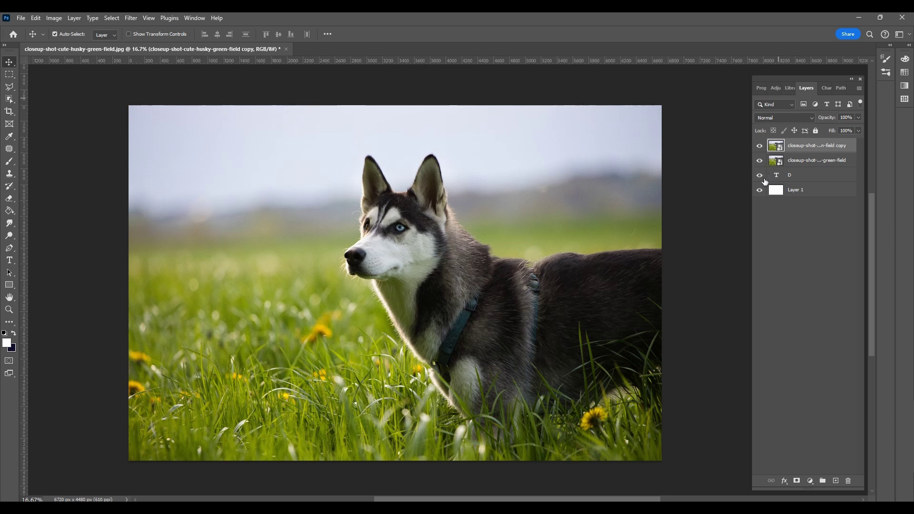
left_click(795, 162)
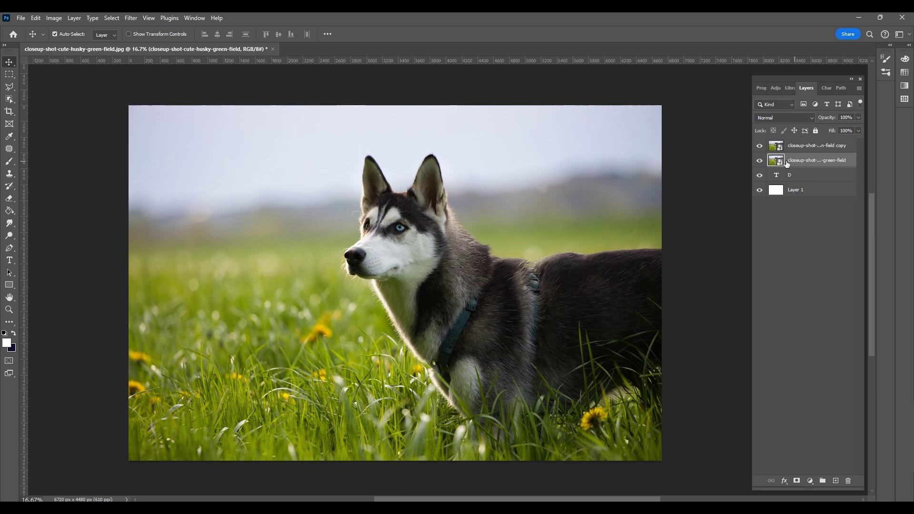
right_click(797, 163)
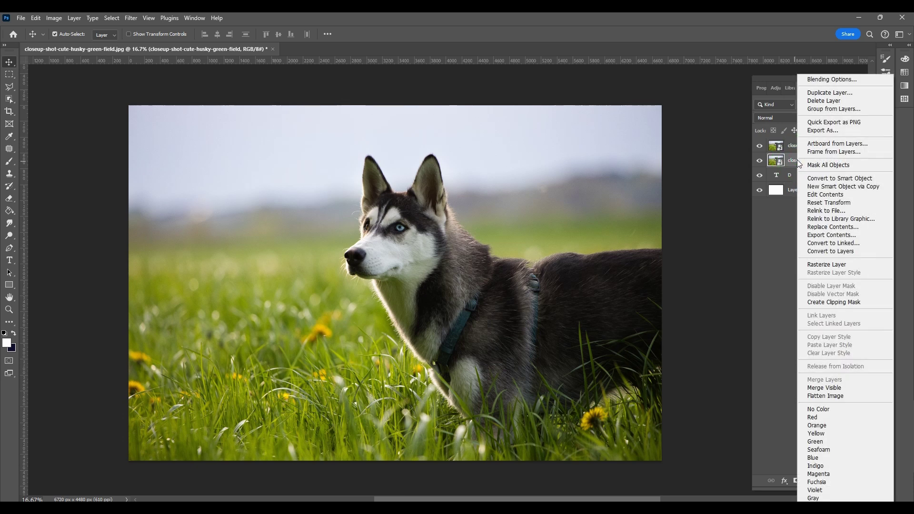
left_click(821, 302)
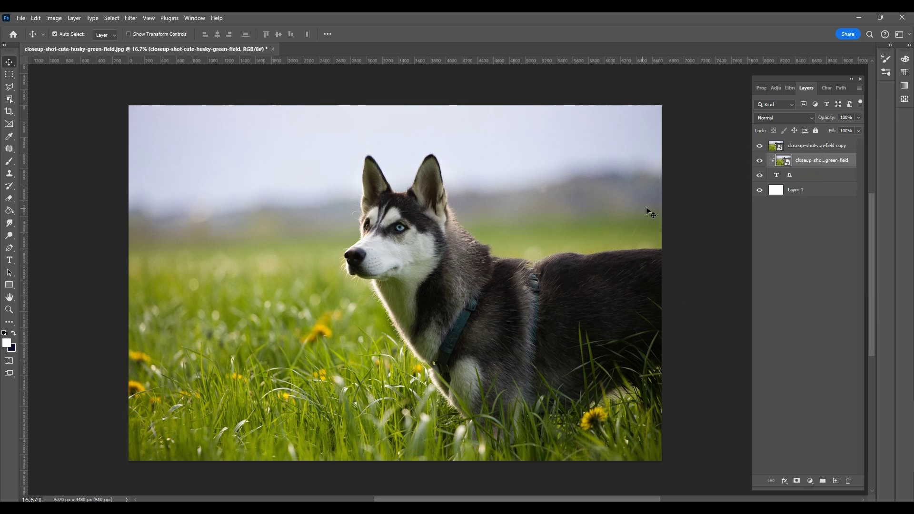
left_click(760, 146)
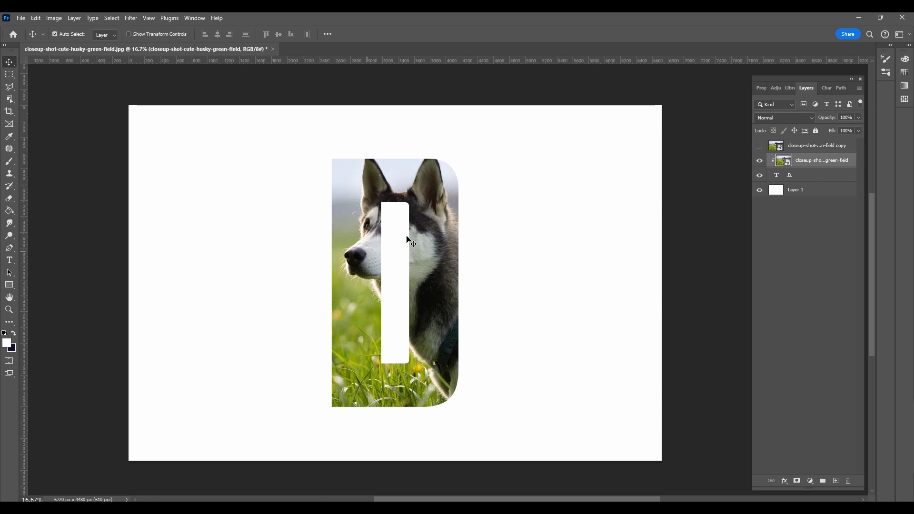
Release the husky photo from the D, hide the copy, and set opacity to 49%
key("ctrl+z")
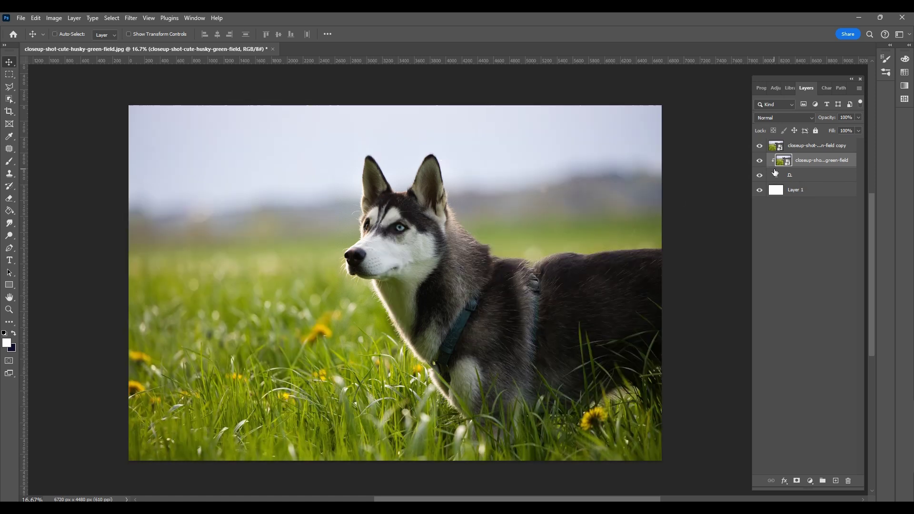
left_click(771, 168, "alt")
left_click(858, 118)
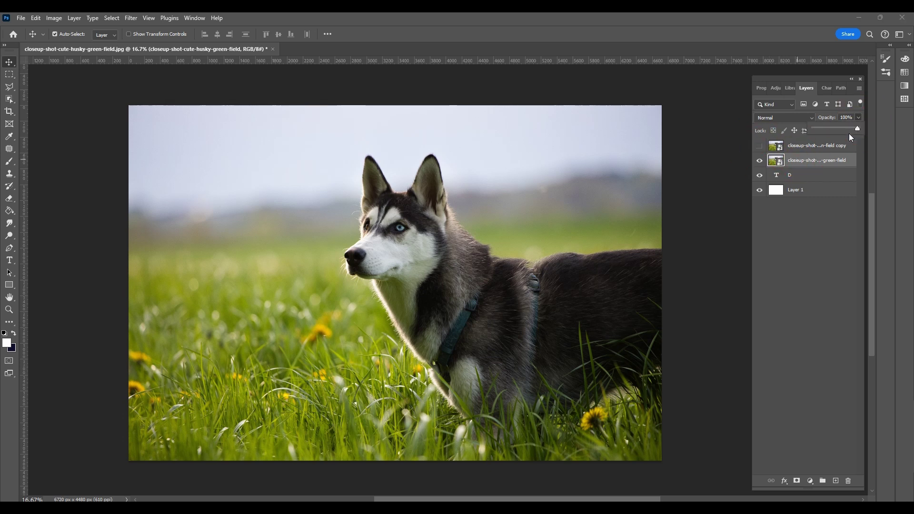
left_click_drag(834, 130, 833, 130)
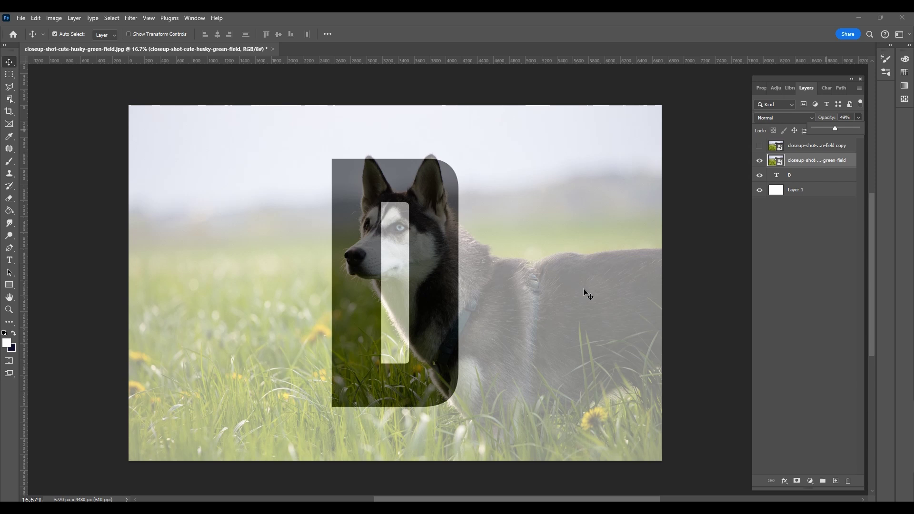
Transform the husky photo, sliding it left so the dog sits over the D
key("ctrl+t")
mouse_move(587, 340)
left_mouse_down()
mouse_move(520, 330)
mouse_move(513, 310)
mouse_move(520, 342)
left_mouse_up()
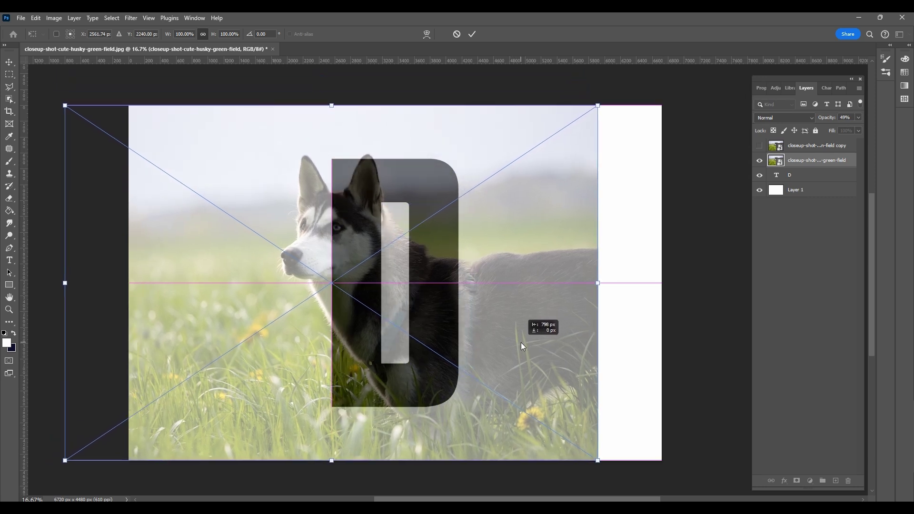
left_click_drag(520, 342, 521, 342)
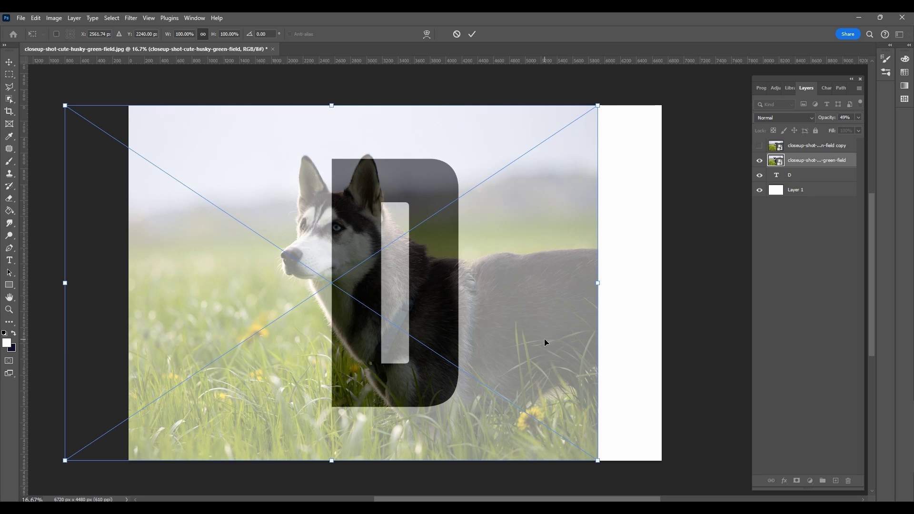
key("Return")
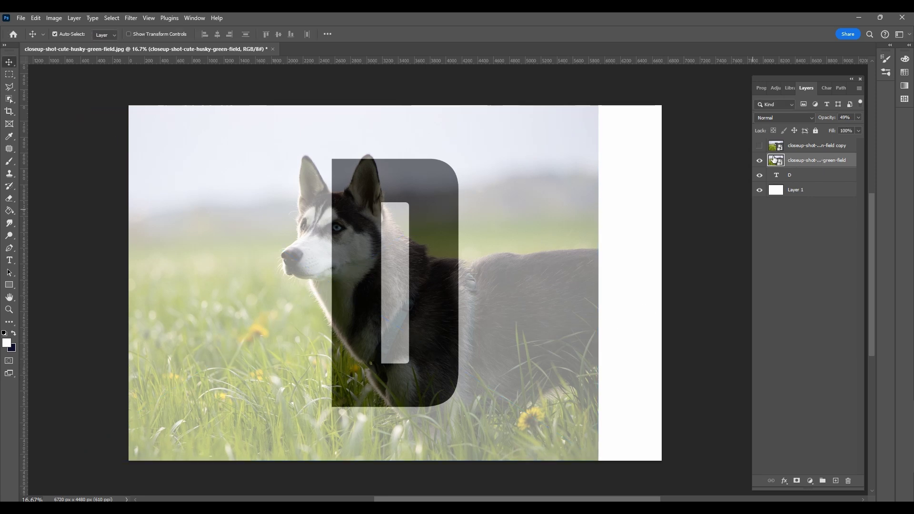
Restore the photo to 100% opacity, clip it into the D, and show the top copy
left_click(857, 118)
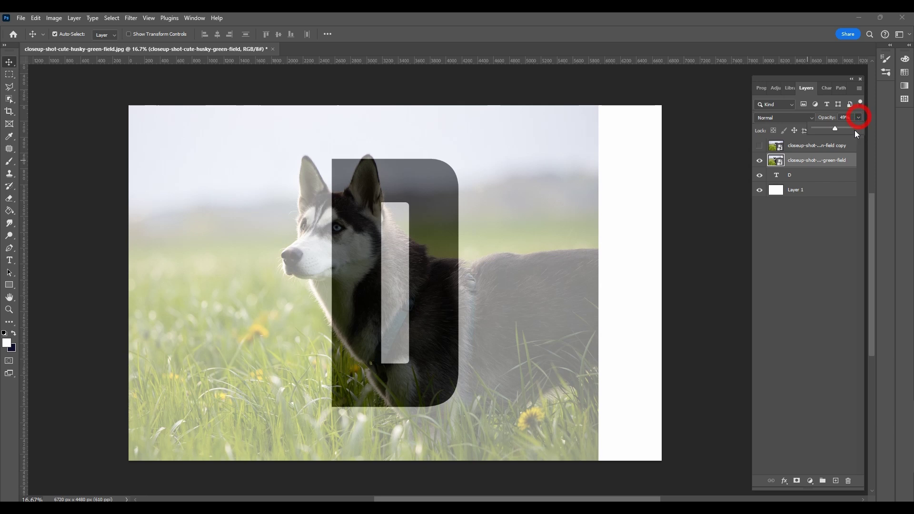
left_click_drag(836, 129, 871, 130)
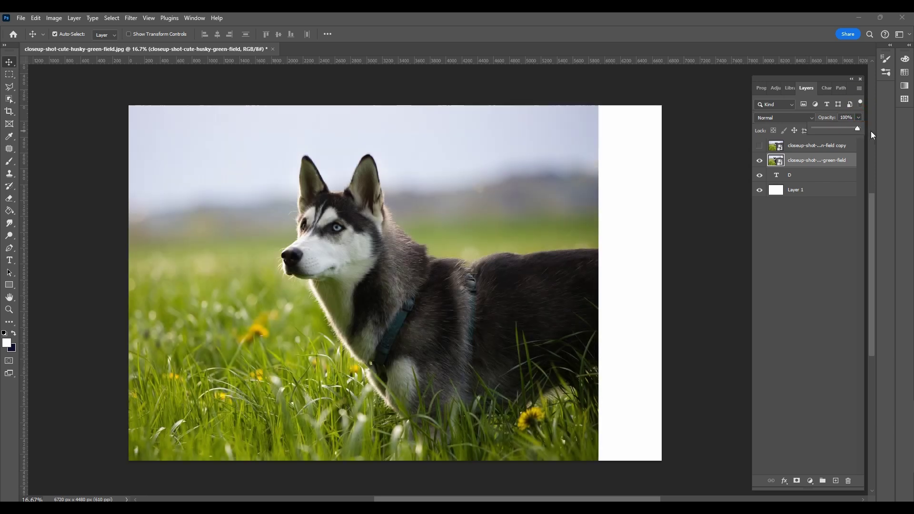
right_click(803, 164)
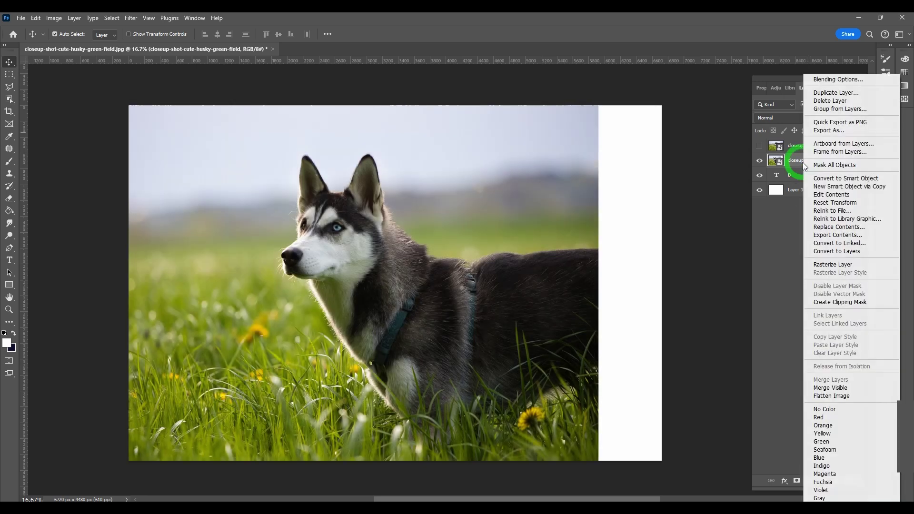
left_click(821, 302)
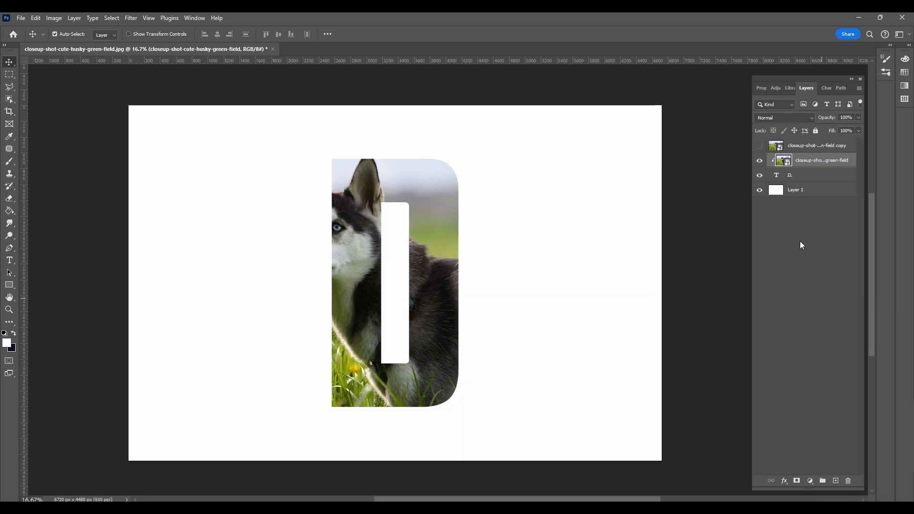
left_click(760, 147)
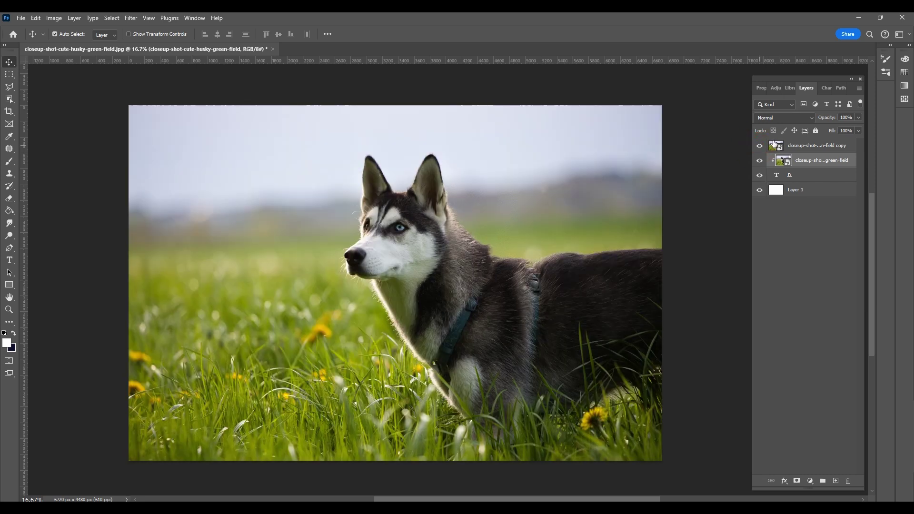
Rasterize the top husky copy and mask it to the dog using Select Subject
left_click(800, 145)
right_click(811, 145)
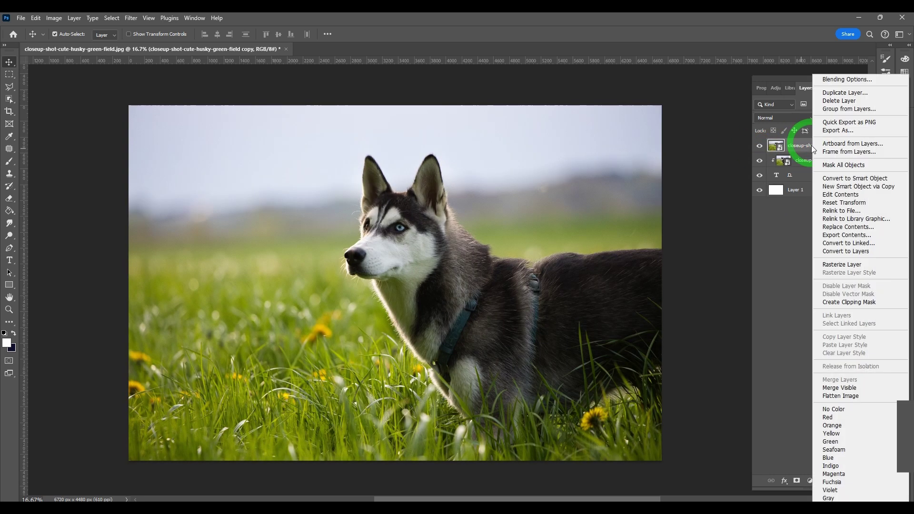
left_click(841, 265)
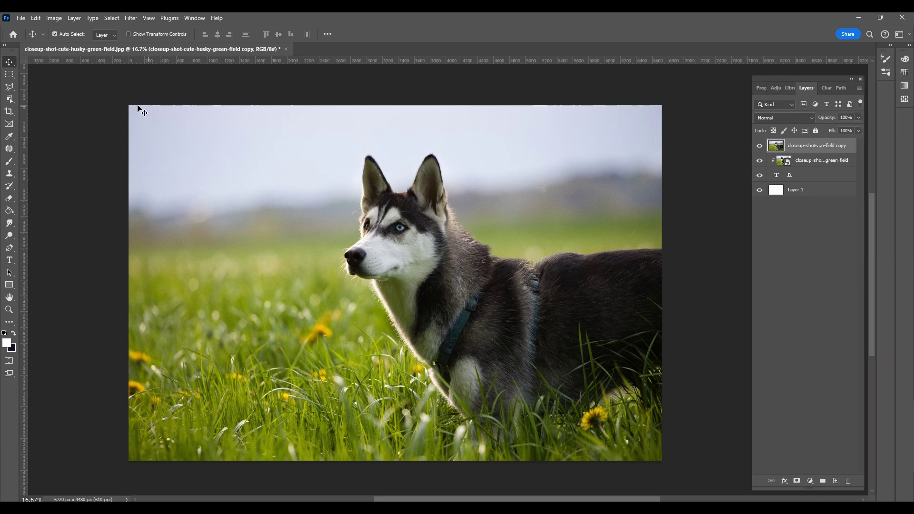
left_click(110, 18)
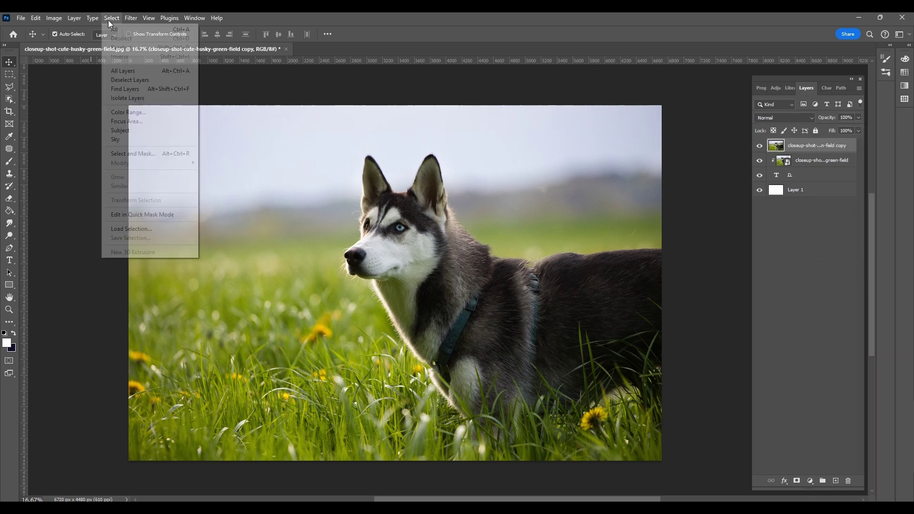
left_click(120, 132)
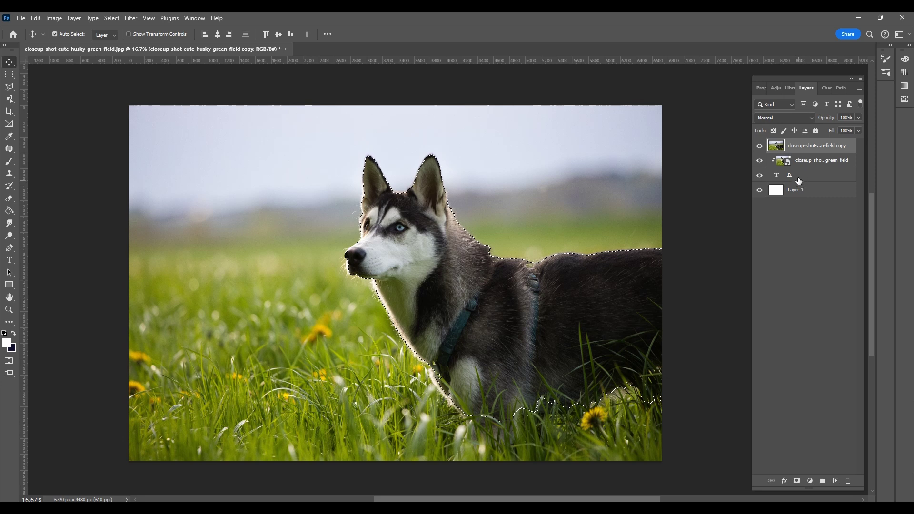
left_click(796, 481)
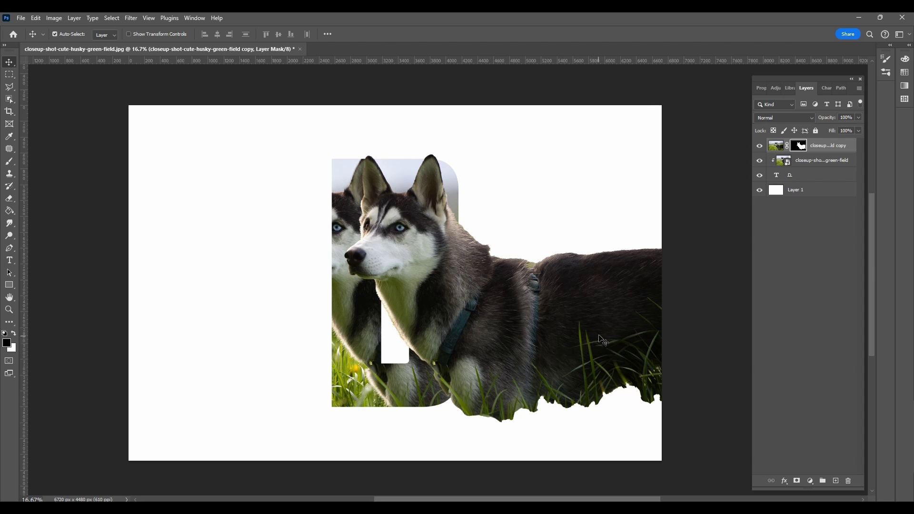
Drag the cut-out husky left to align with the clipped photo, then select the D text layer
left_click_drag(604, 339, 538, 335)
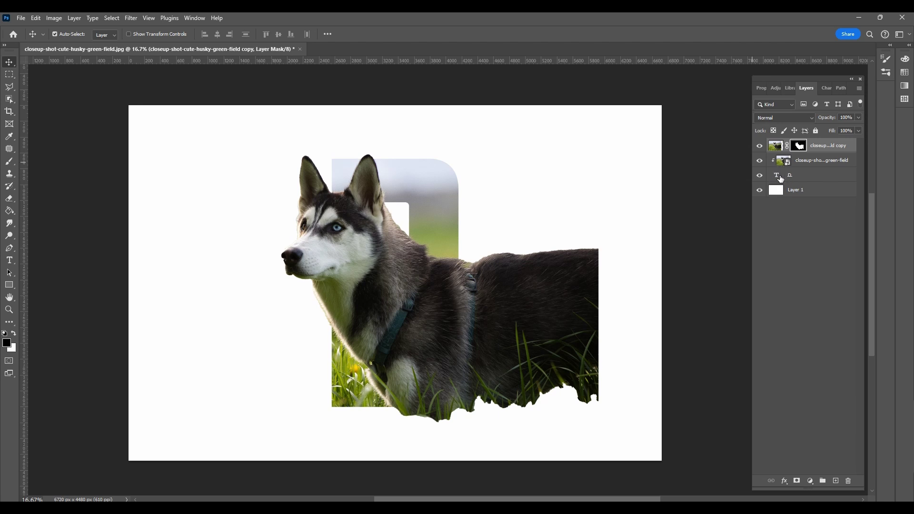
left_click(788, 177)
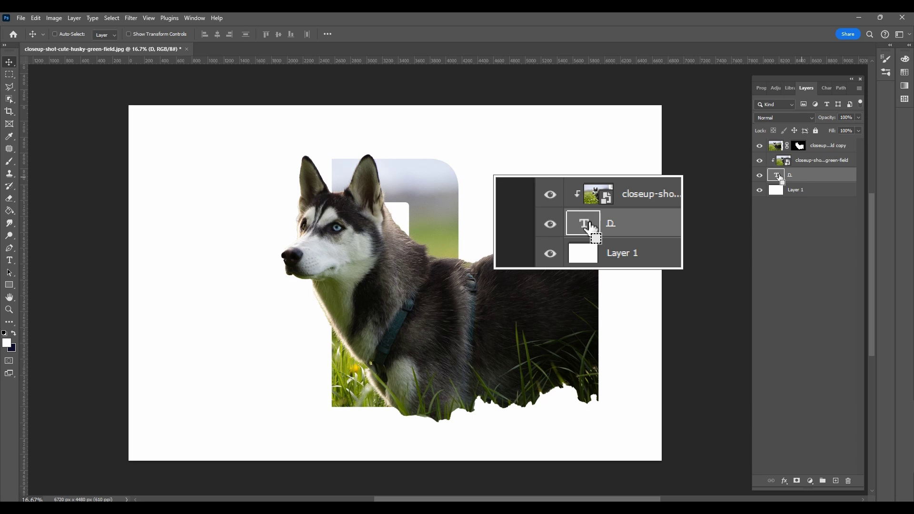
Load the D outline as a selection on the husky mask, with a 200 px brush
left_click(779, 177, "ctrl")
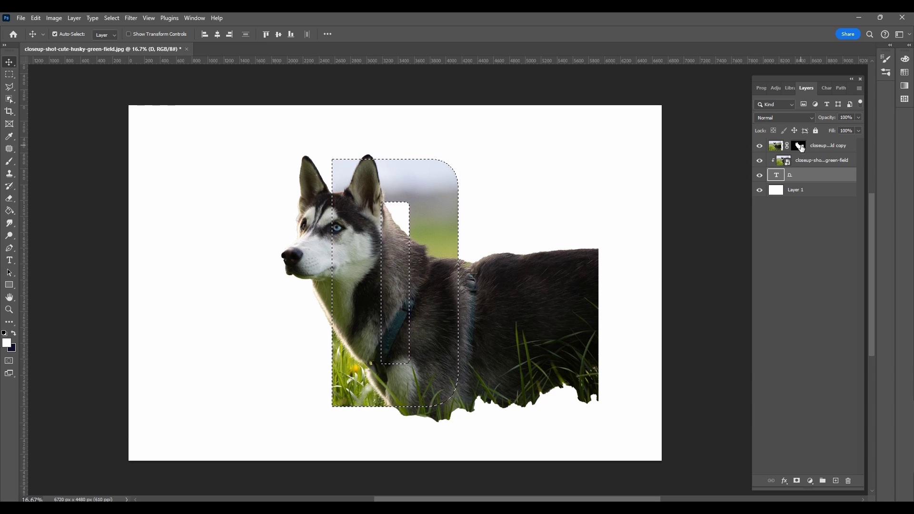
left_click(800, 147)
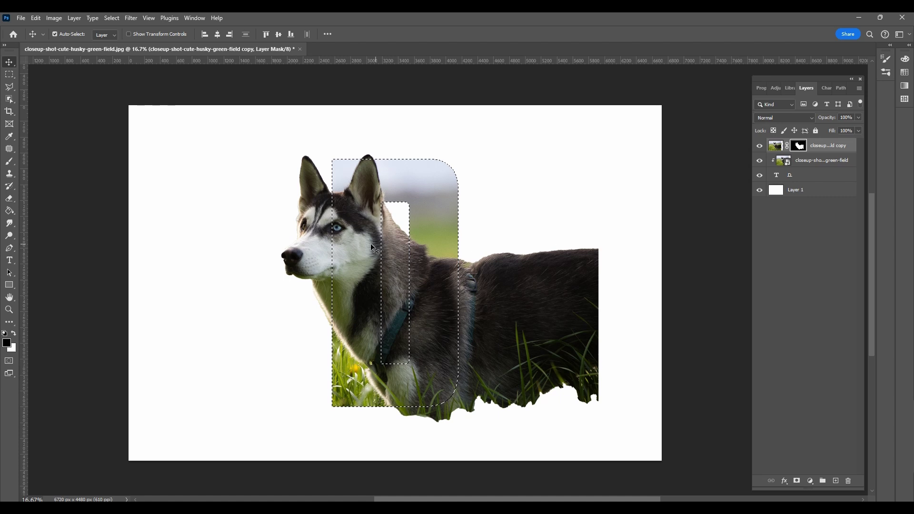
left_click(9, 161)
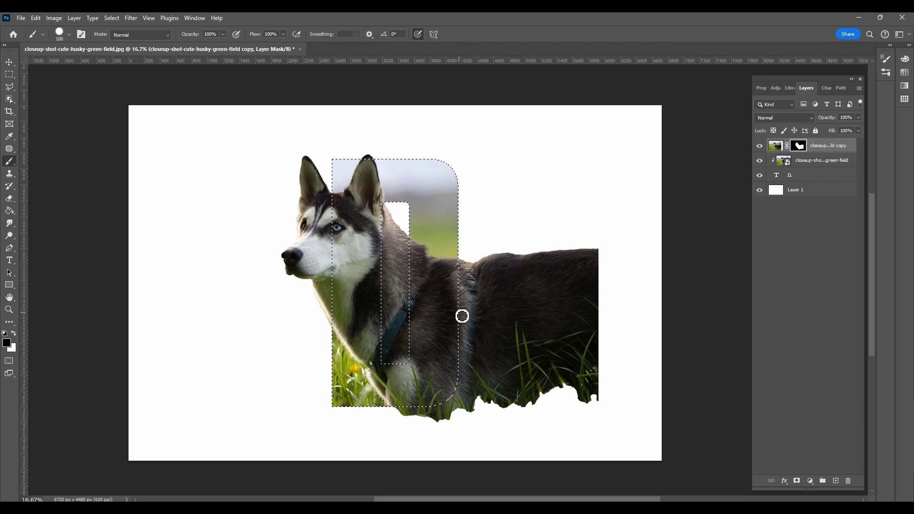
key("bracketright")
key("bracketright")
key("bracketright")
key("bracketright")
key("bracketright")
key("bracketright")
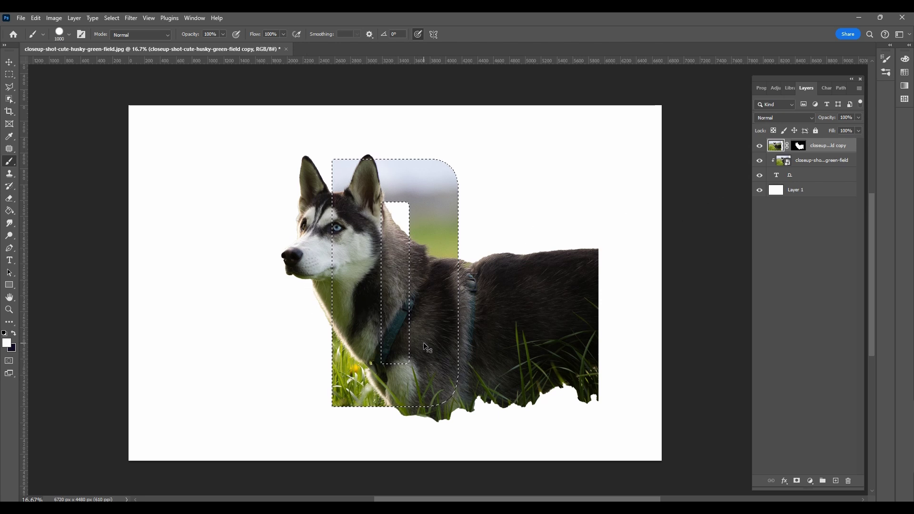
key("ctrl+d")
key("ctrl+shift+d")
key("x")
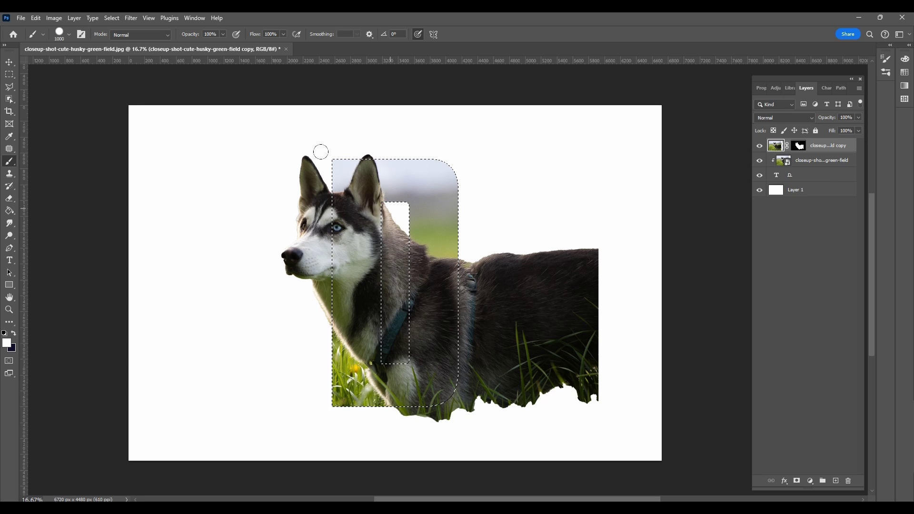
Invert the selection and paint black on the mask over the body outside the D and its inner hole
left_click(114, 19)
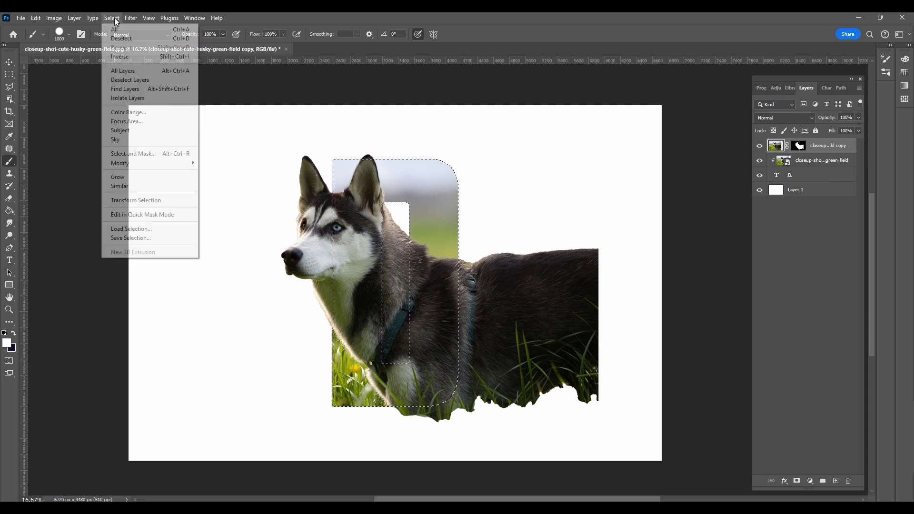
left_click(137, 58)
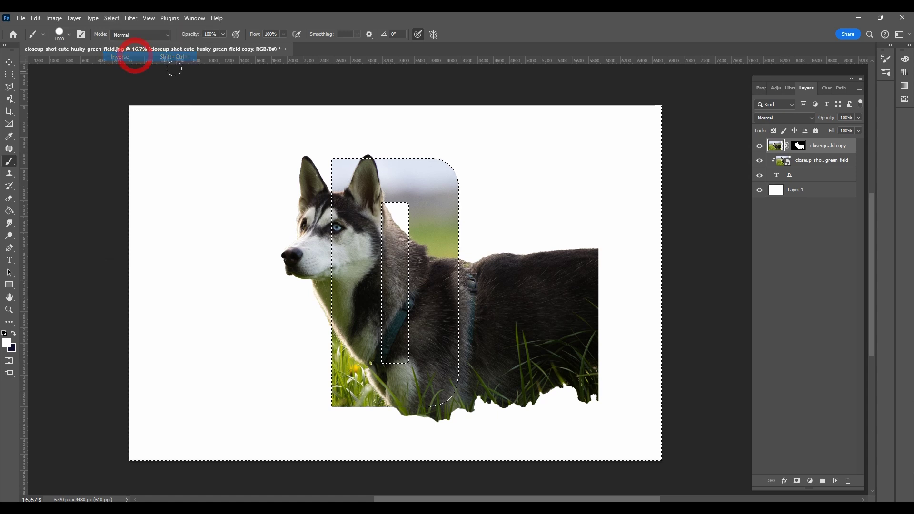
left_click(800, 146)
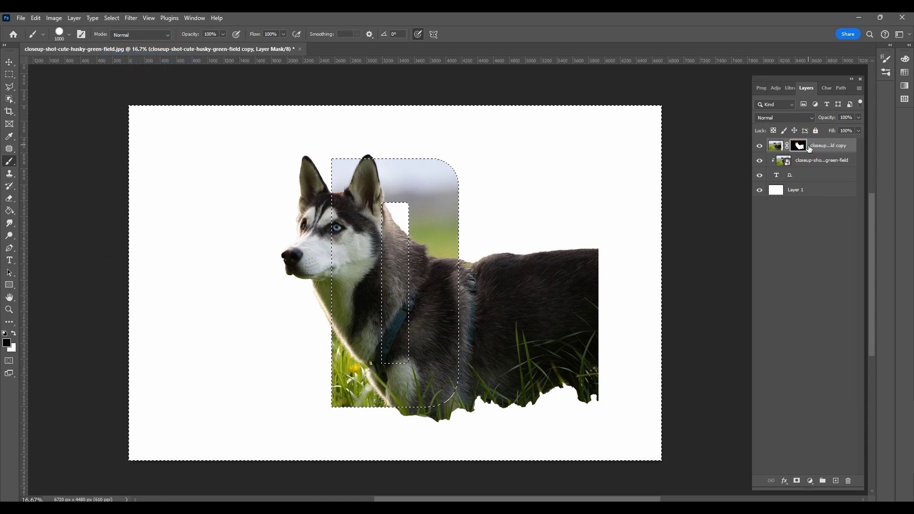
key("x")
mouse_move(441, 233)
left_mouse_down()
mouse_move(483, 337)
mouse_move(471, 399)
mouse_move(483, 353)
mouse_move(514, 327)
mouse_move(567, 221)
left_mouse_up()
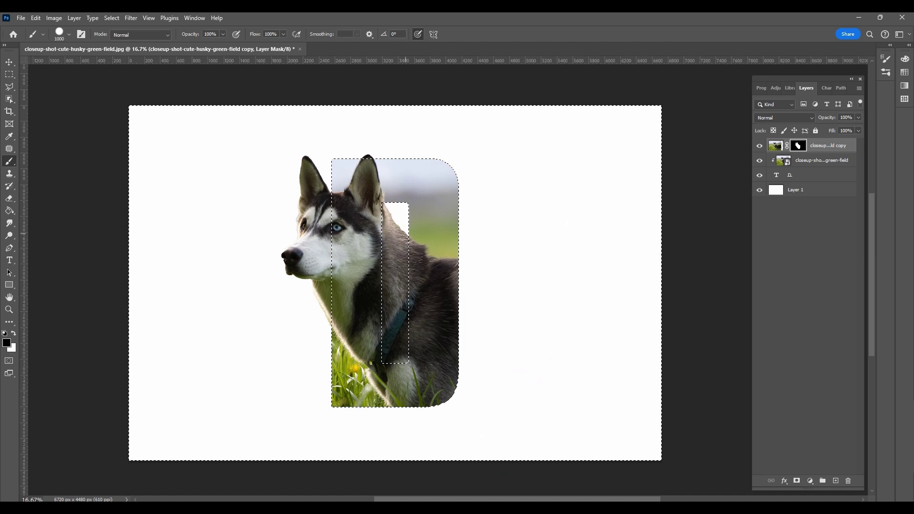
left_click_drag(394, 209, 399, 336)
left_click(402, 408)
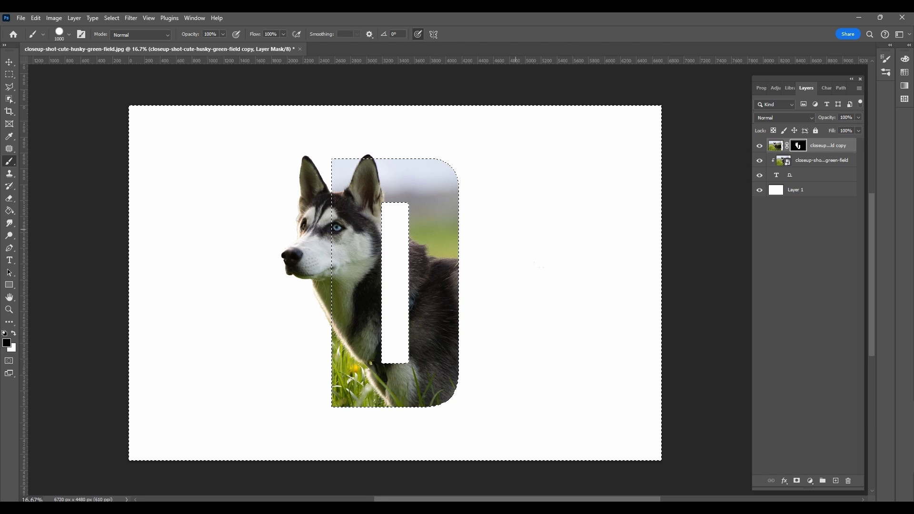
key("x")
left_click(775, 146)
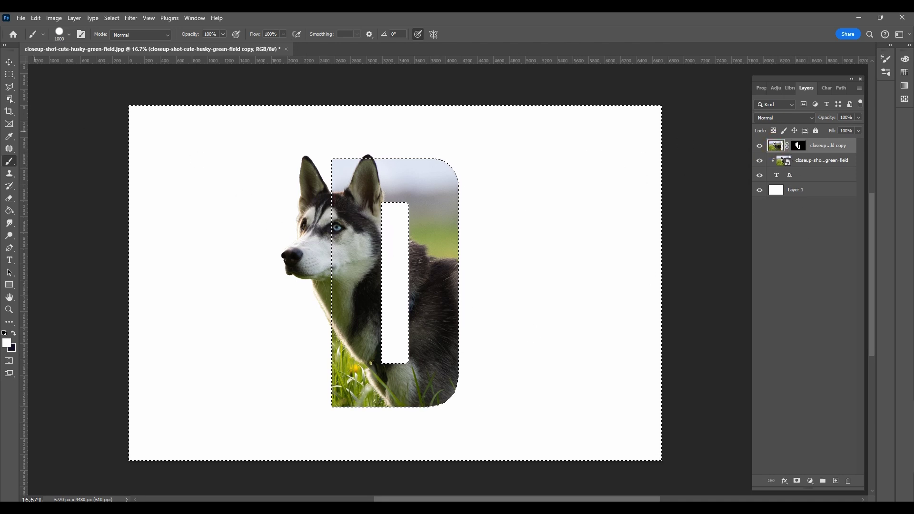
key("v")
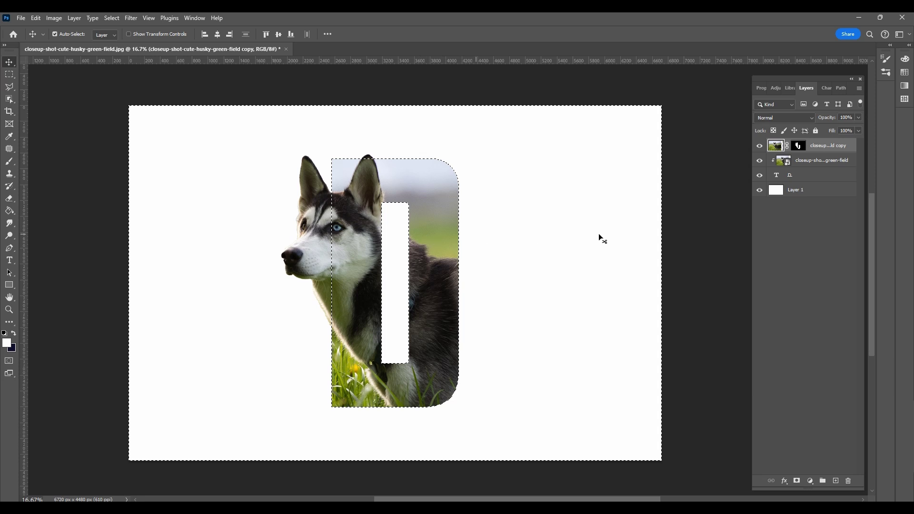
Select the D text layer, deselect everything, and bring up its Blending Options
left_click(803, 179)
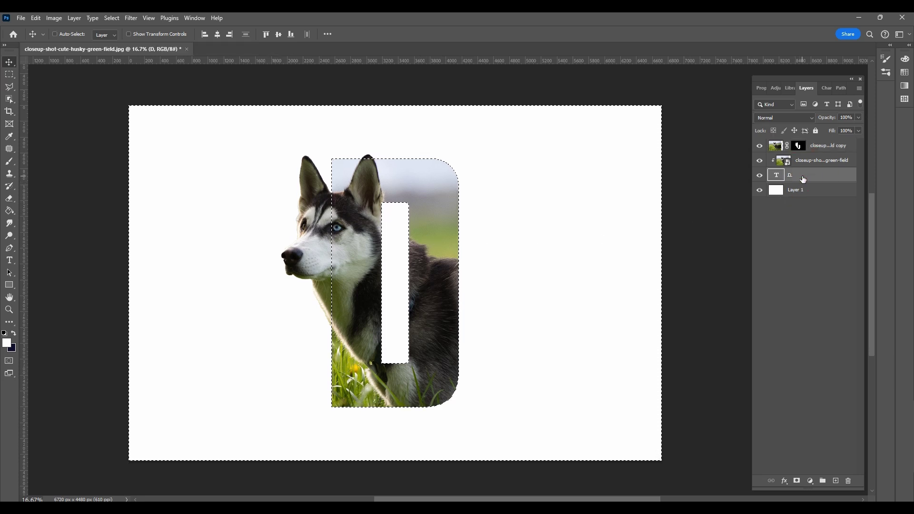
key("ctrl+d")
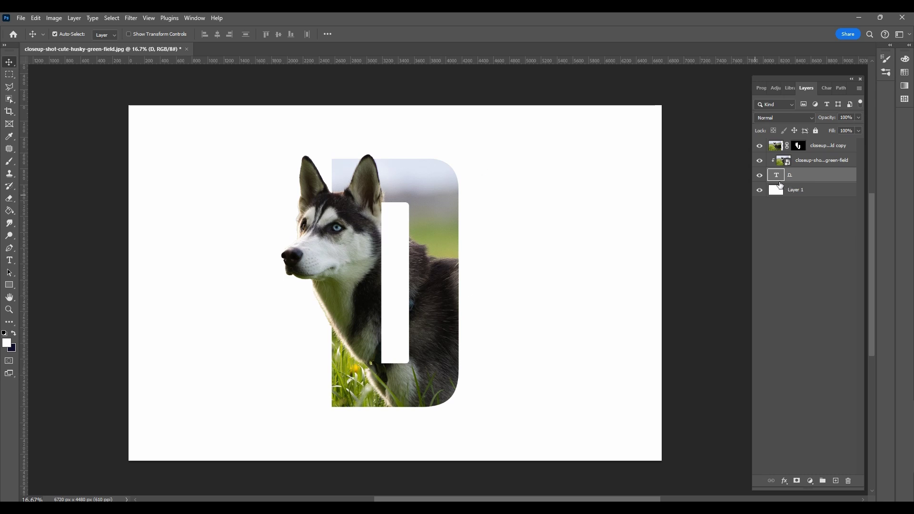
right_click(821, 179)
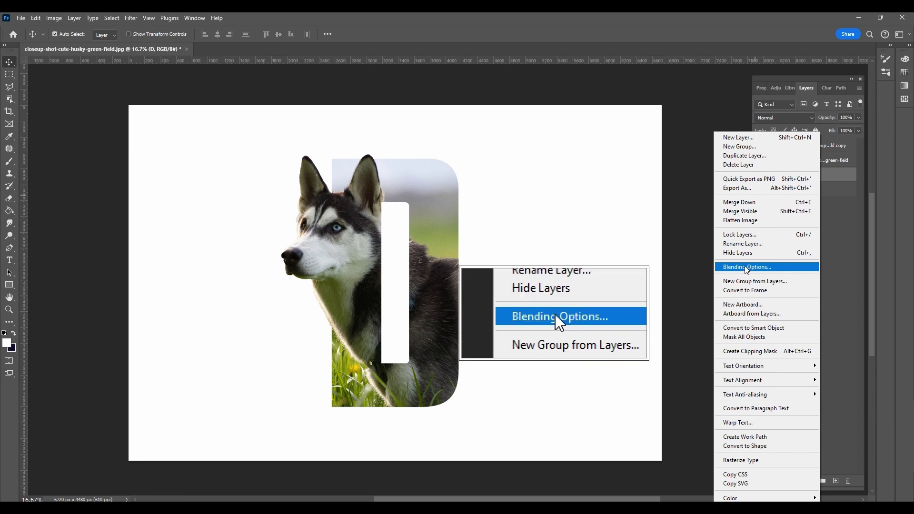
left_click(747, 269)
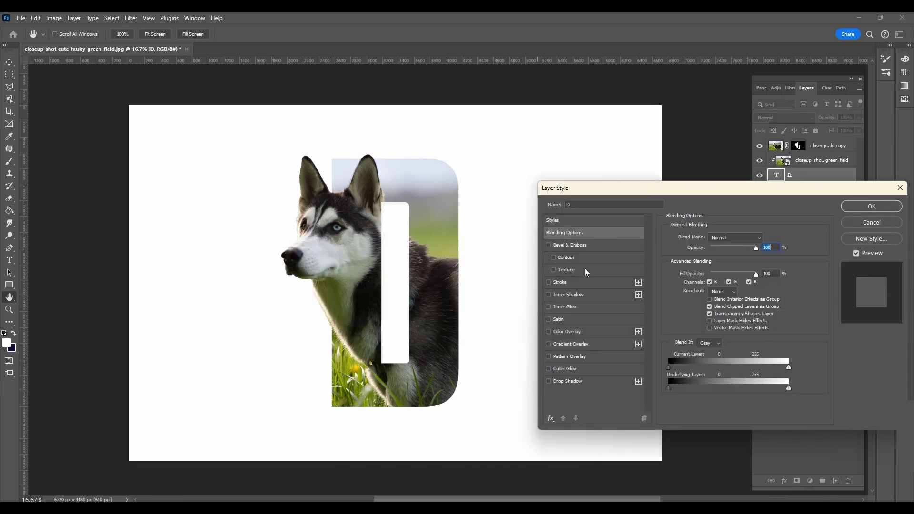
Add a 43 px inside stroke to the D in grey-brown #6d6058 sampled from the husky's fur
left_click(560, 283)
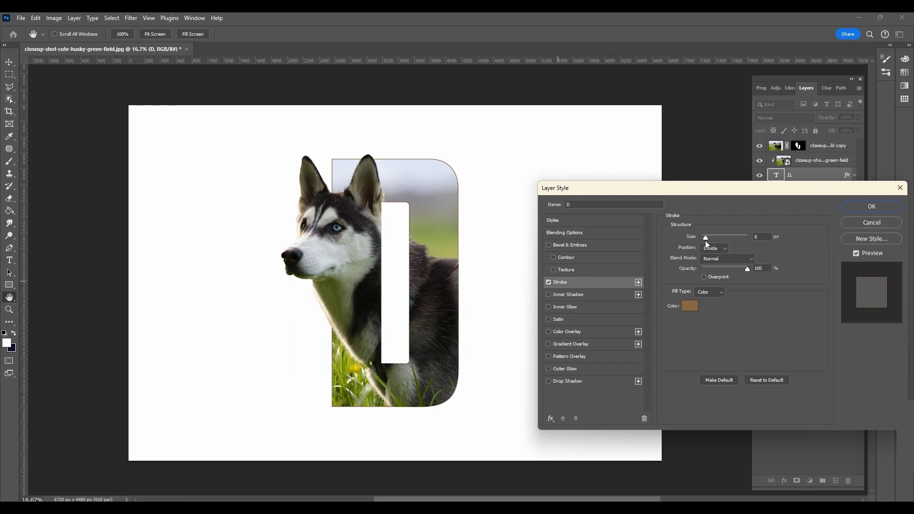
left_click_drag(706, 239, 713, 238)
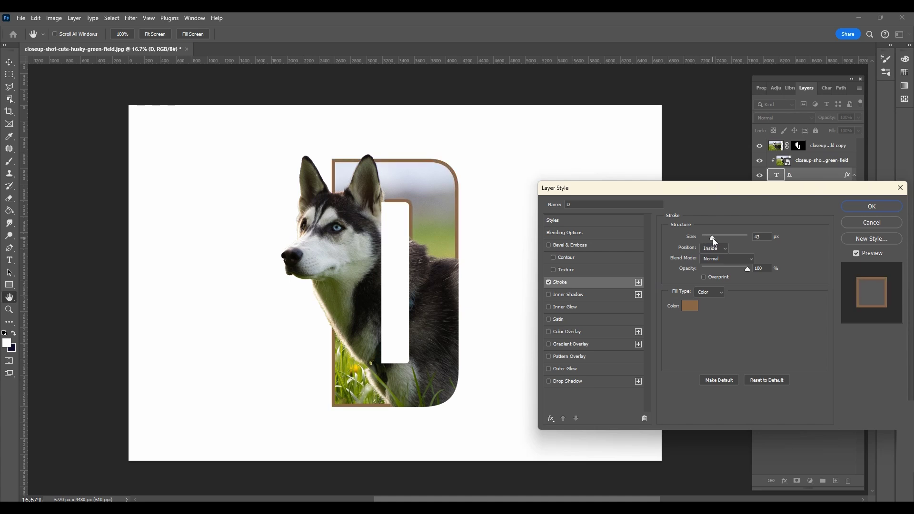
left_click(713, 238)
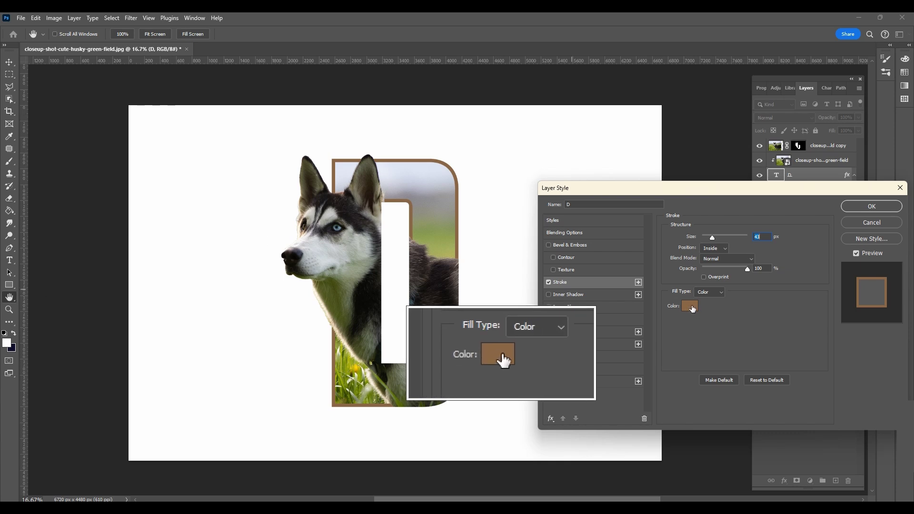
left_click(691, 306)
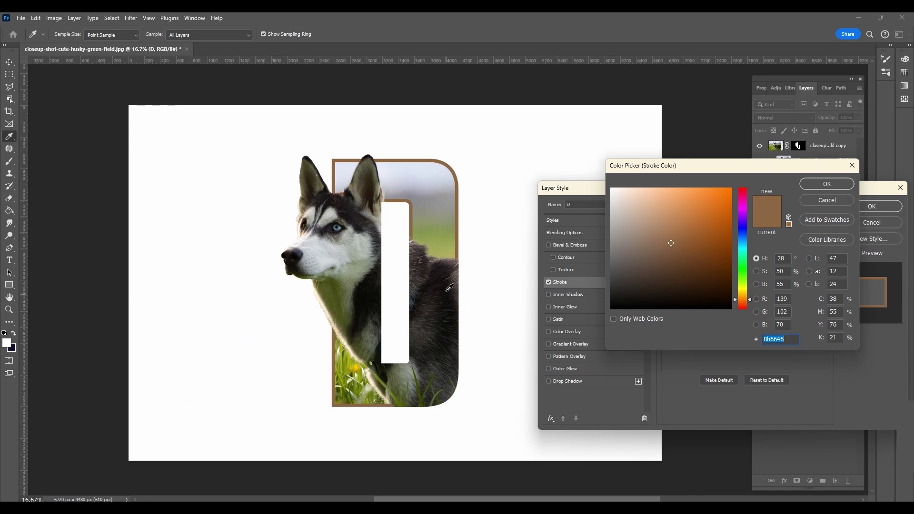
left_click(450, 267)
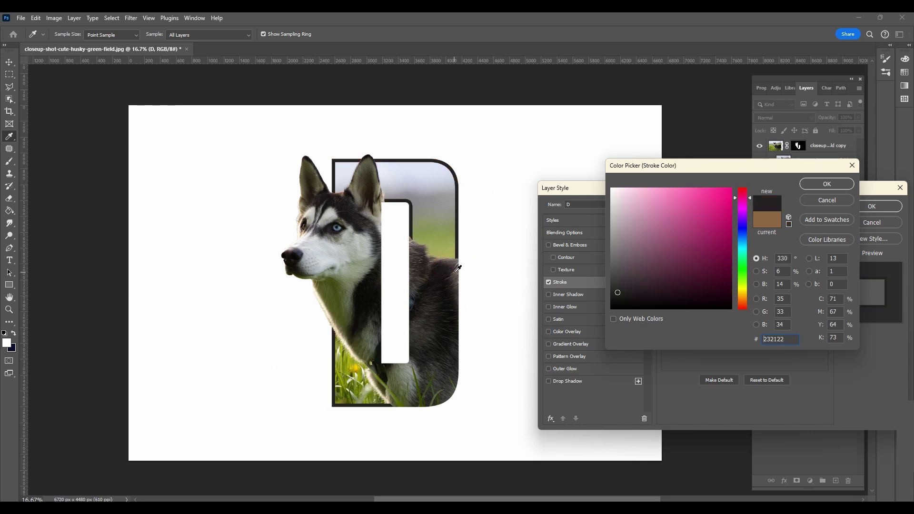
left_click(459, 257)
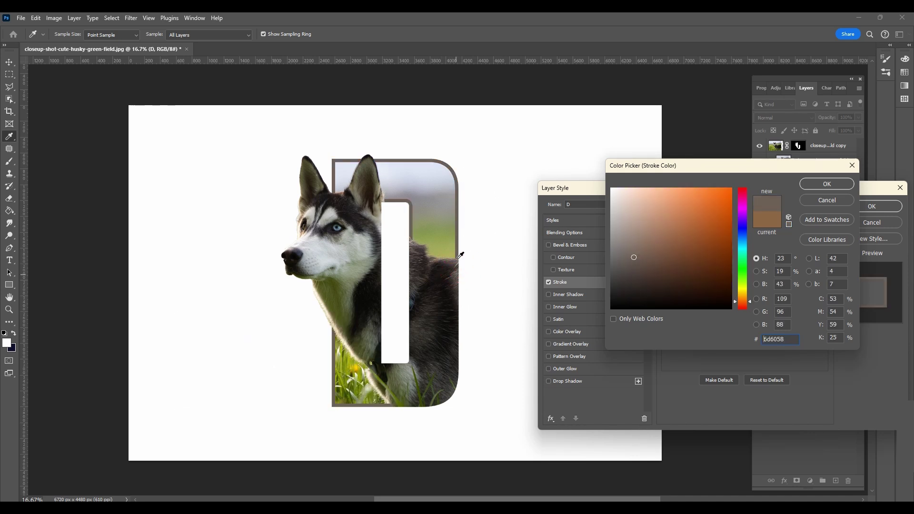
left_click(827, 184)
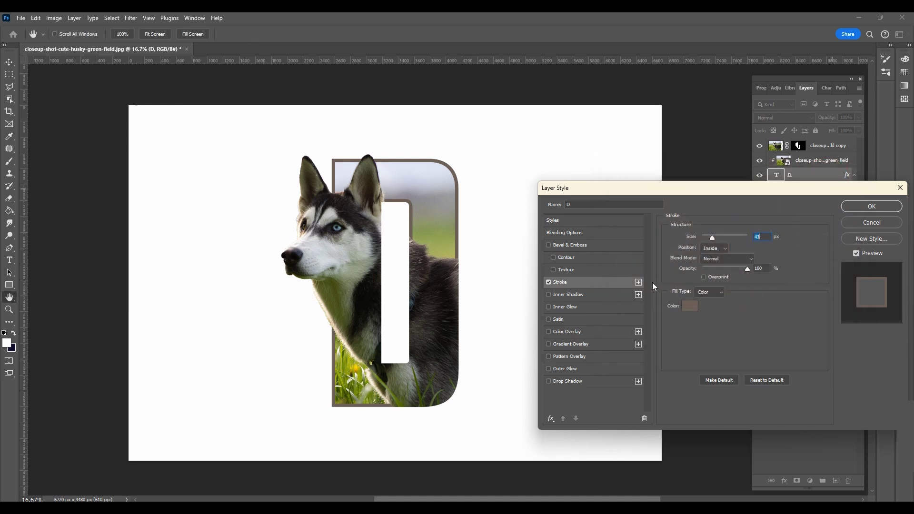
Apply a 74% opacity, 120°, 55 px drop shadow to the D, then undo/redo to compare
left_click(548, 381)
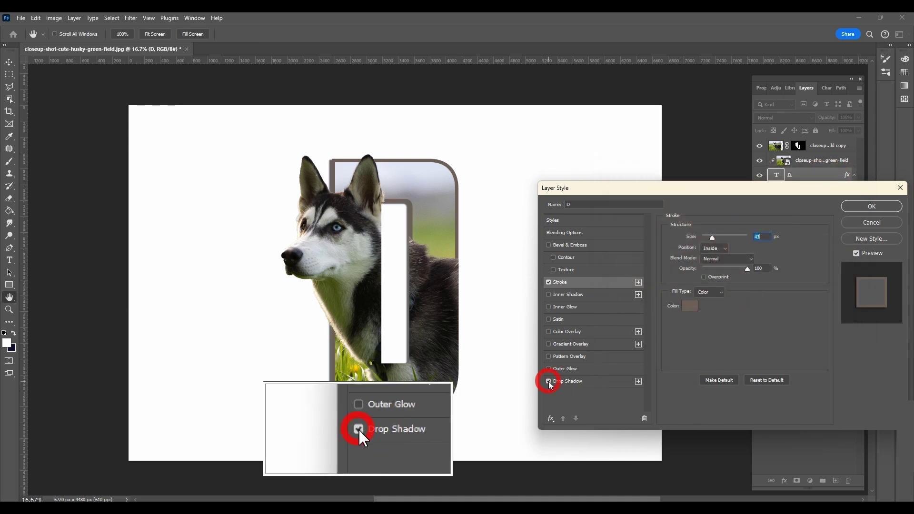
left_click(564, 382)
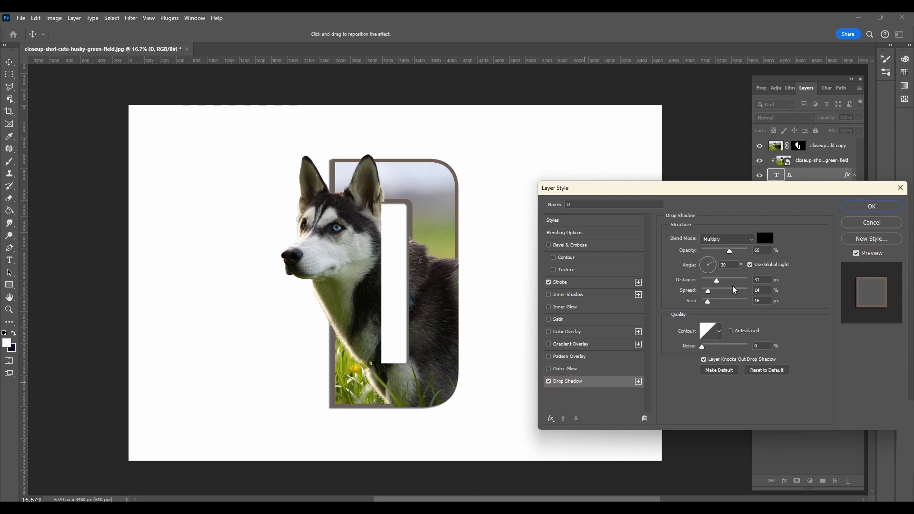
mouse_move(729, 251)
left_mouse_down()
mouse_move(736, 252)
mouse_move(726, 280)
left_mouse_up()
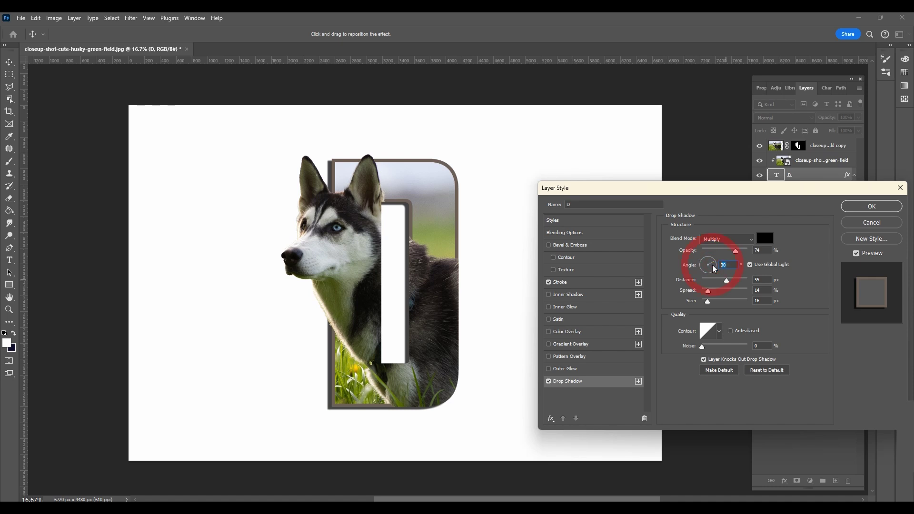
type("120")
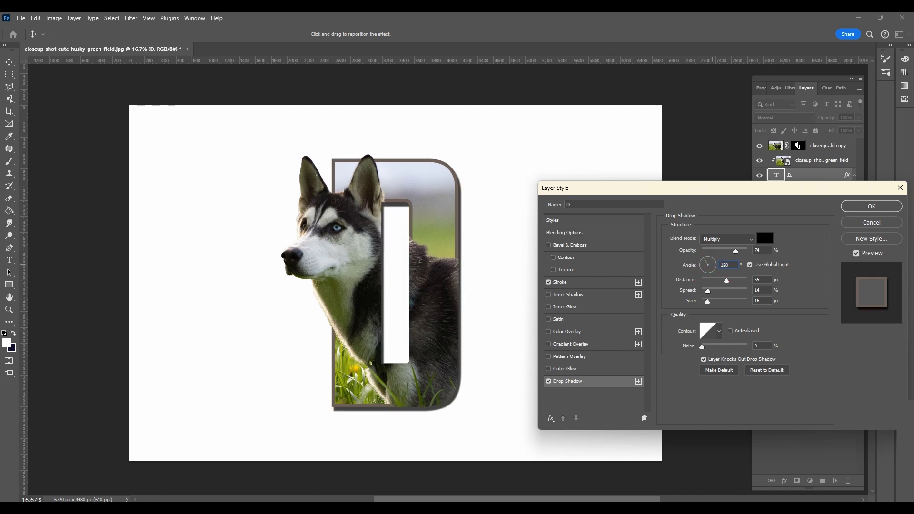
key("Return")
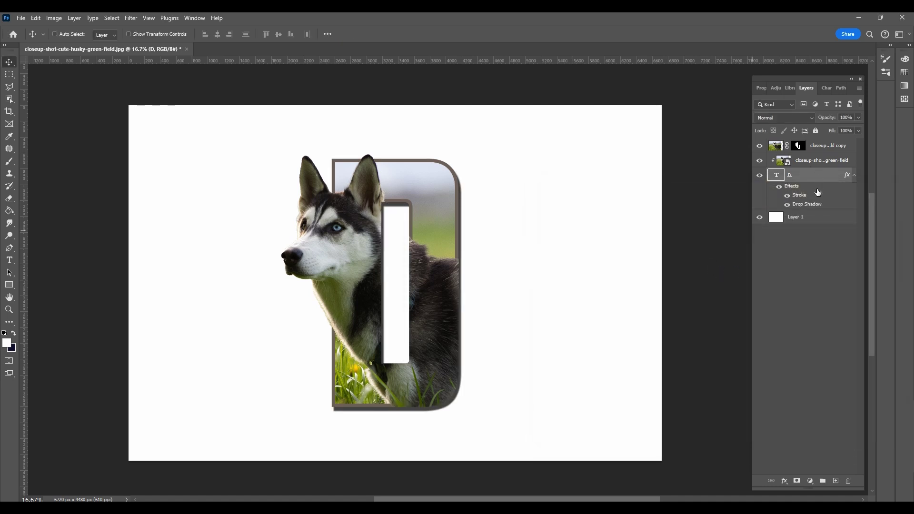
key("ctrl+z")
key("ctrl+shift+z")
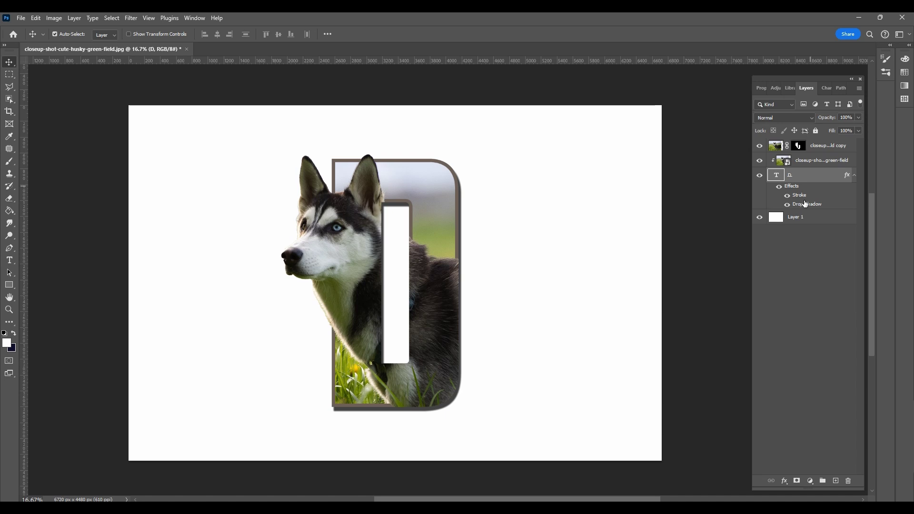
Change the D's drop shadow to 75% opacity, 100 px distance, 18% spread and 54 px size
left_click(805, 204)
left_click(845, 176)
double_click(846, 176)
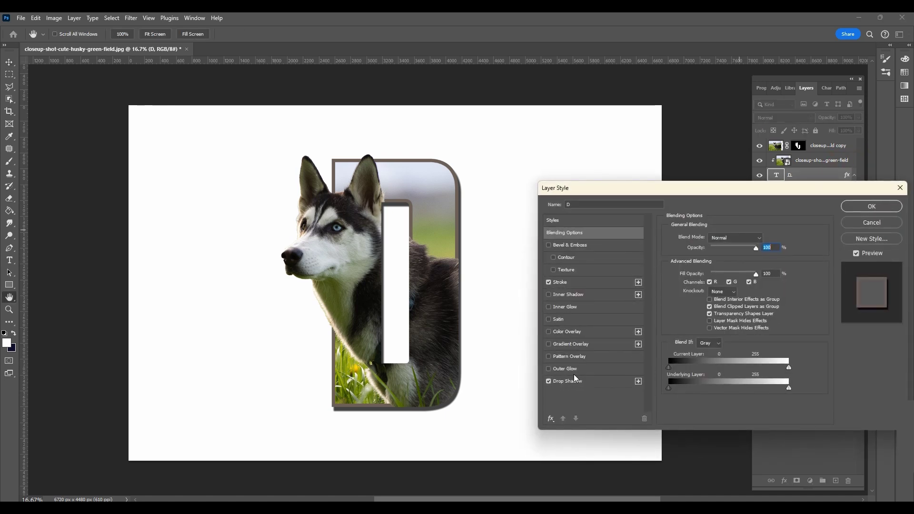
left_click(571, 381)
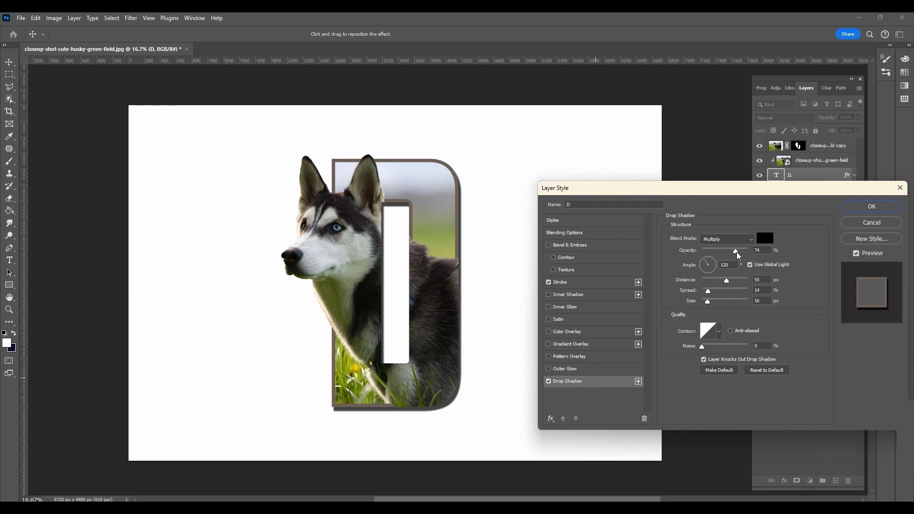
left_click_drag(737, 252, 736, 251)
left_click_drag(724, 282, 738, 283)
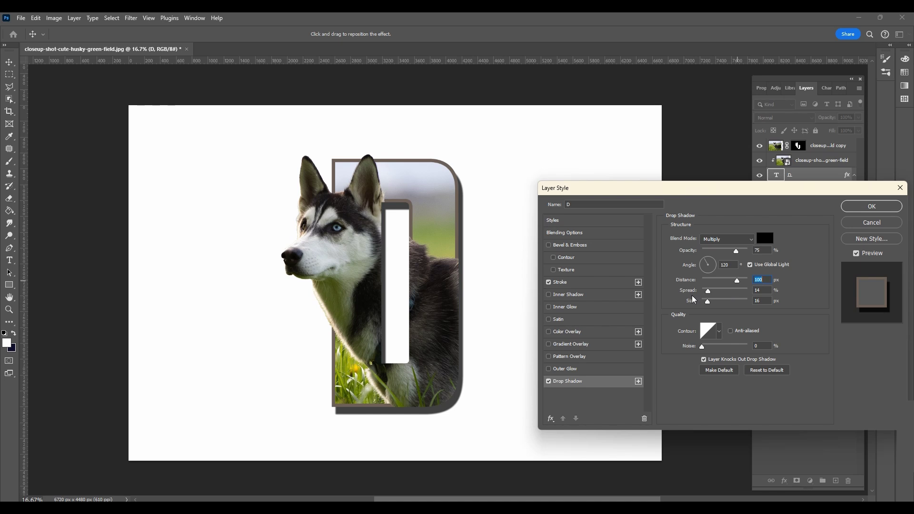
mouse_move(712, 306)
left_mouse_down()
mouse_move(713, 292)
mouse_move(718, 305)
left_mouse_up()
left_click(709, 291)
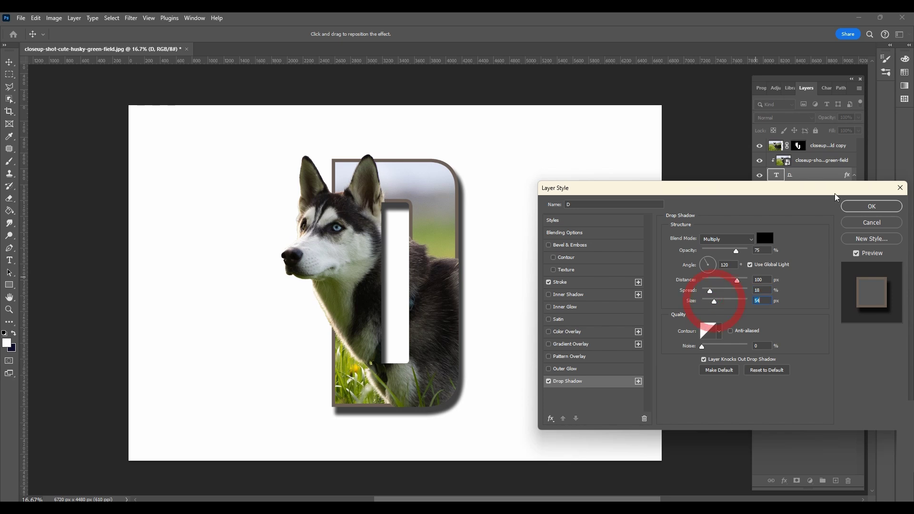
left_click(872, 207)
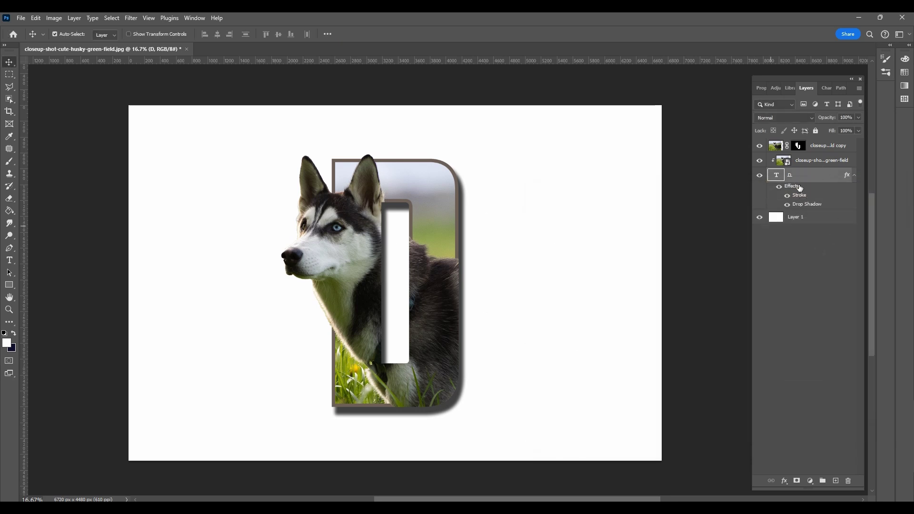
Convert the husky and D layers into a single smart object
left_click(820, 148)
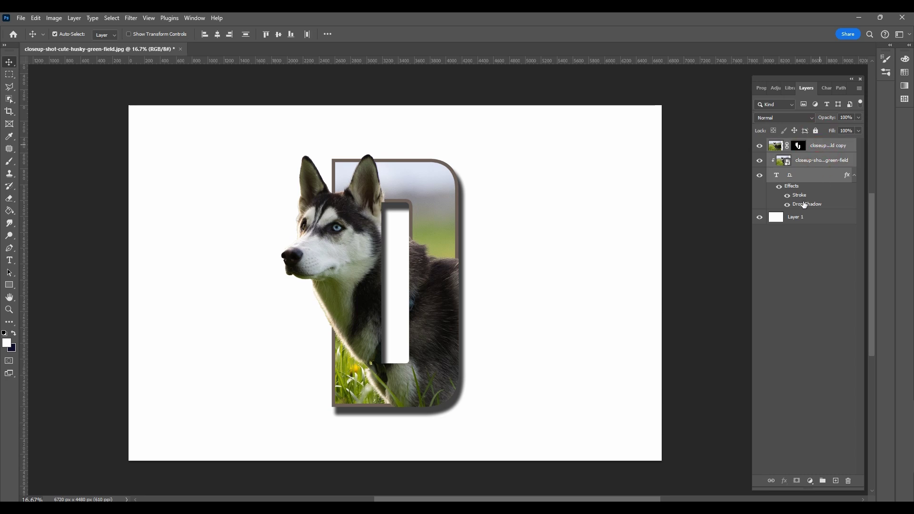
right_click(830, 160)
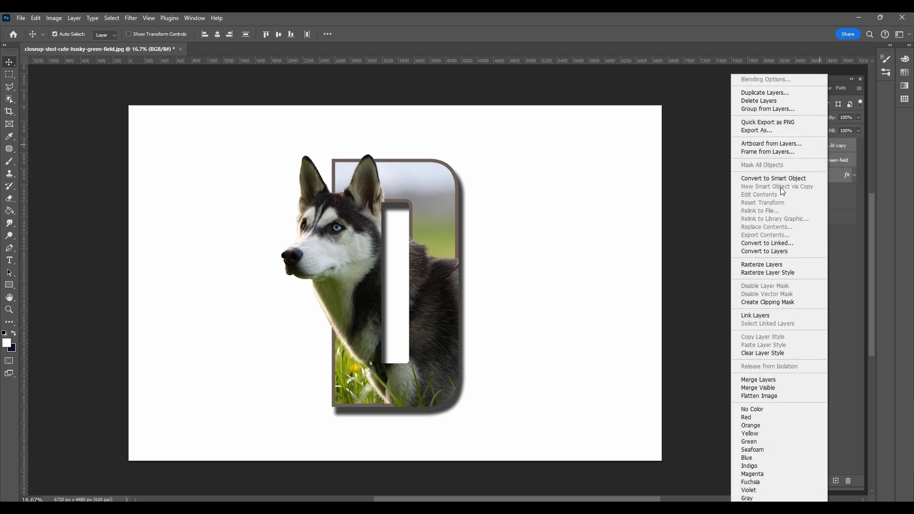
left_click(769, 179)
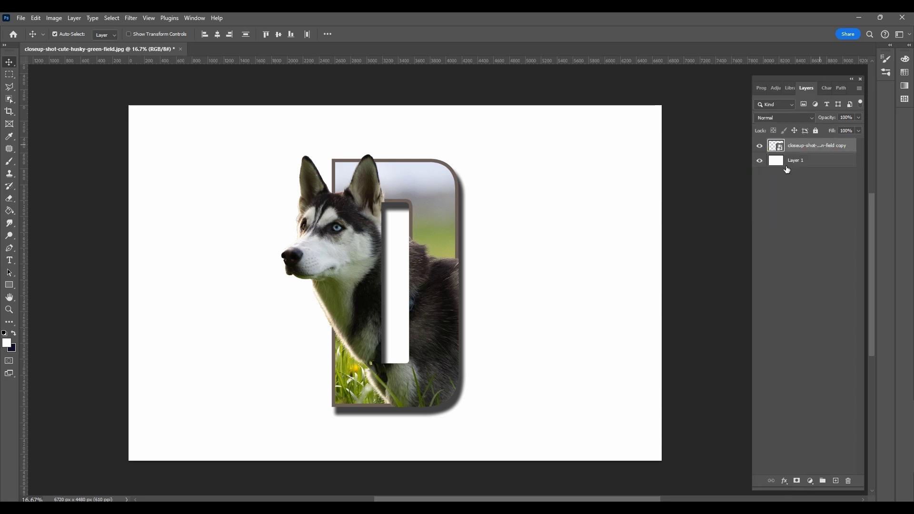
Move the husky-D smart object right and up, then select the white background layer
left_click(760, 146)
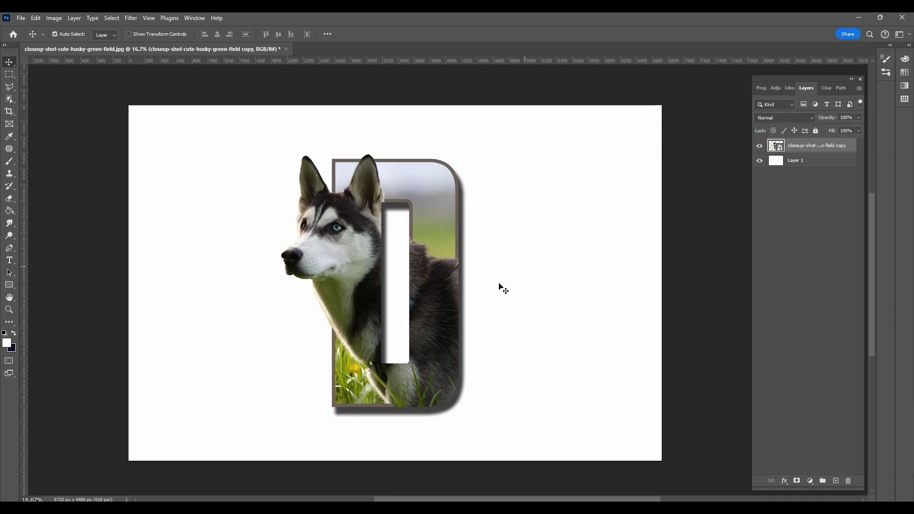
mouse_move(450, 323)
left_mouse_down()
mouse_move(550, 325)
mouse_move(475, 316)
mouse_move(558, 294)
left_mouse_up()
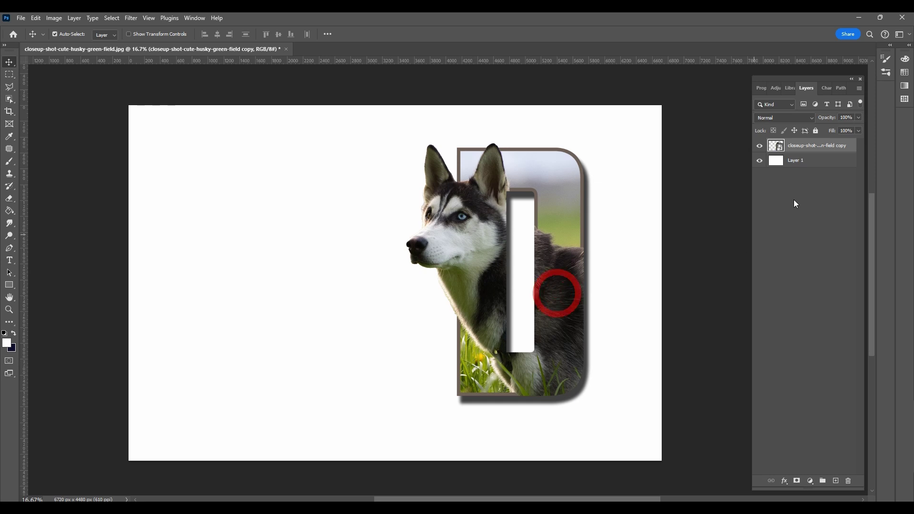
left_click(787, 162)
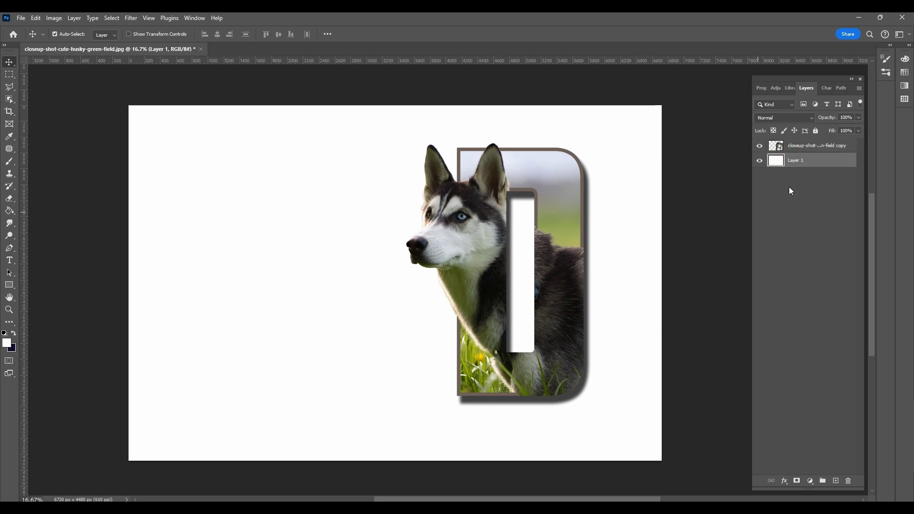
left_click(810, 480)
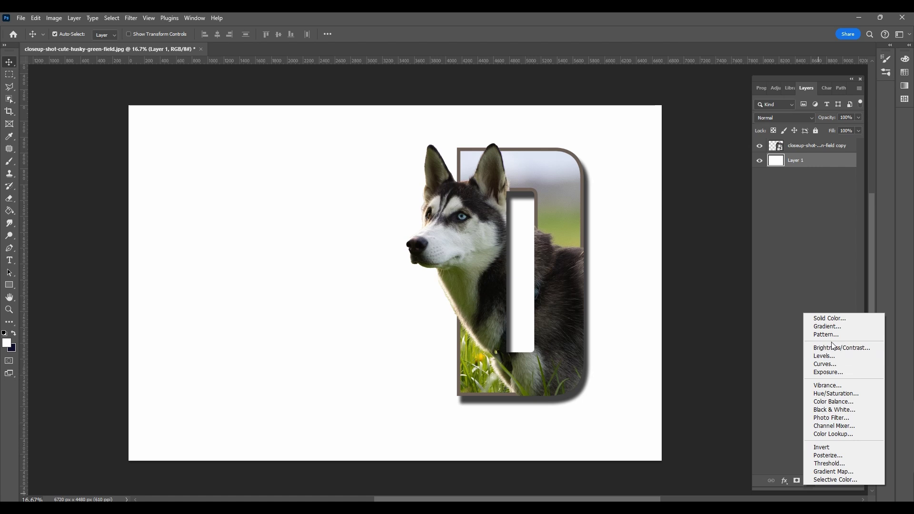
Add a Gradient Fill layer and set its starting colour stop to yellow-green
left_click(826, 328)
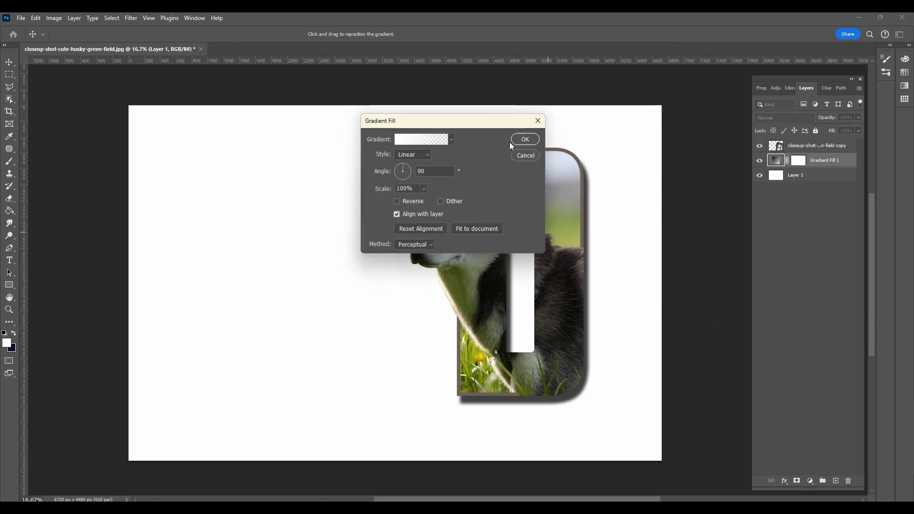
left_click_drag(428, 119, 662, 170)
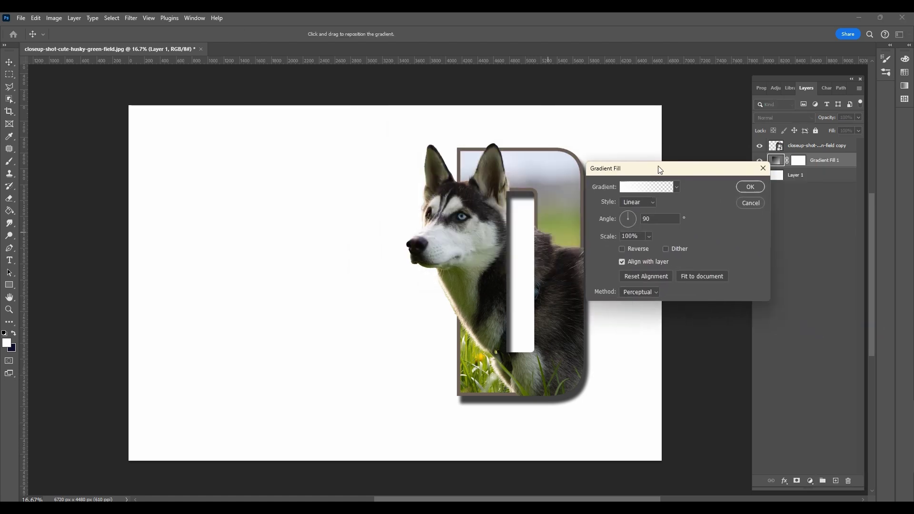
left_click(650, 190)
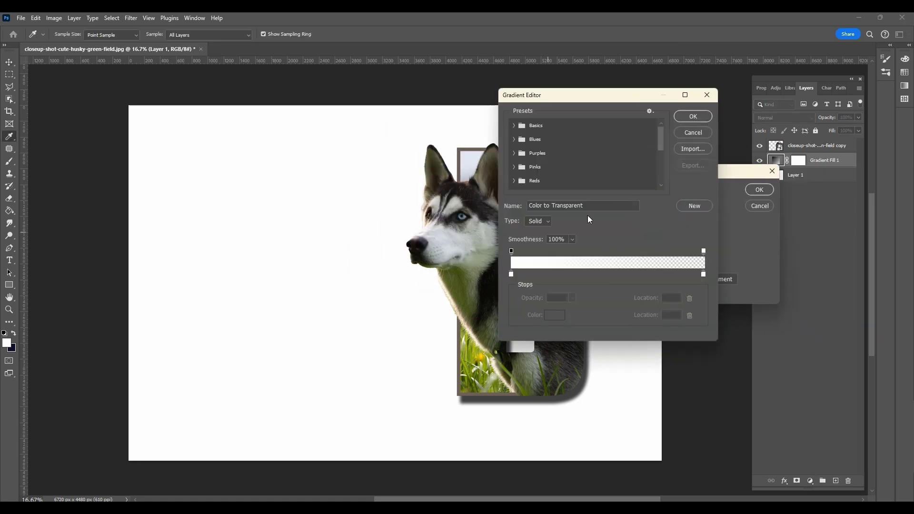
left_click(538, 125)
left_click(512, 274)
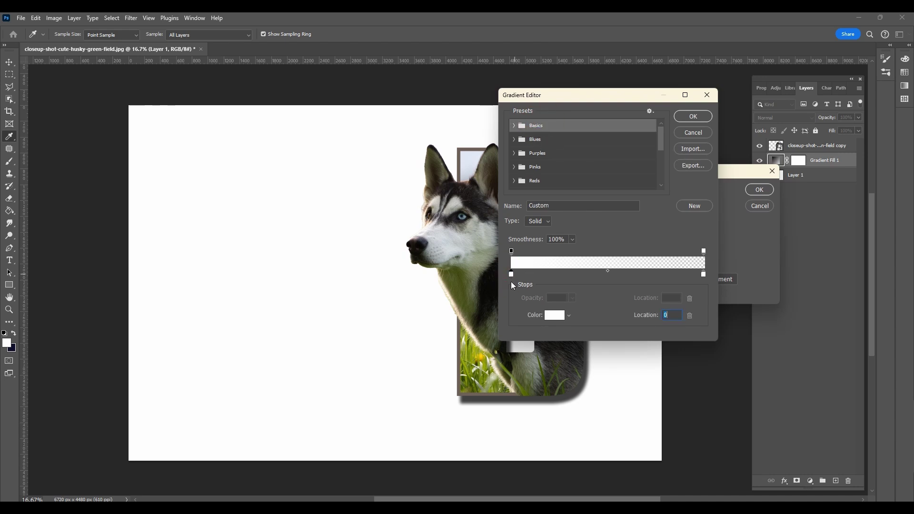
left_click(482, 365)
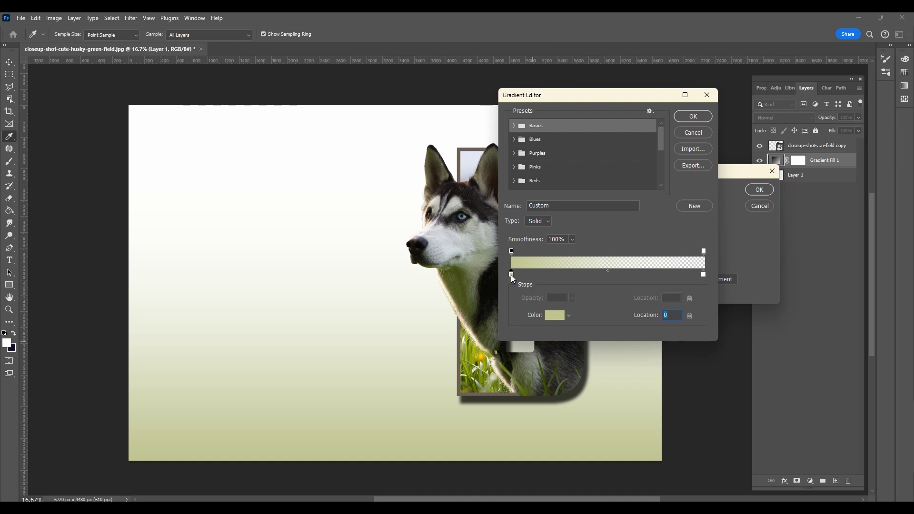
Set the gradient's end stop to pale blue-white #dbe5f1 sampled from the photo and apply
left_click(704, 274)
left_click_drag(602, 107, 675, 122)
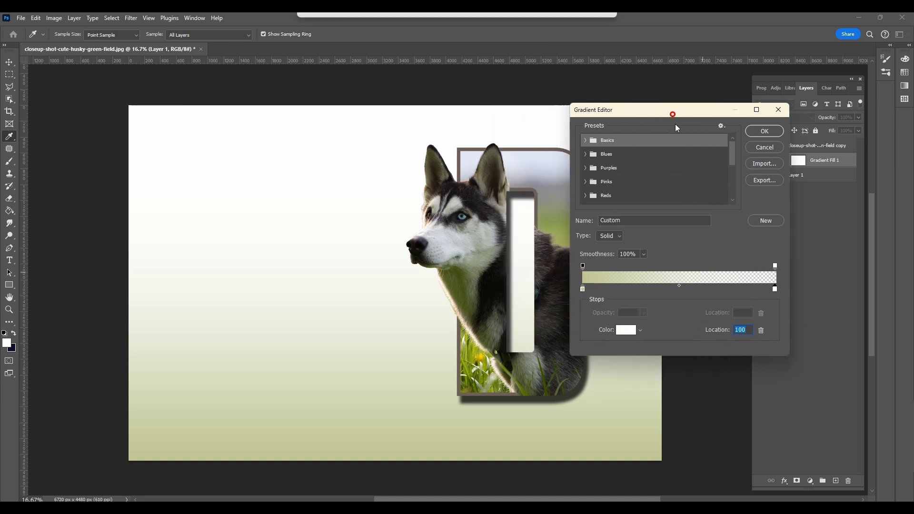
left_click(626, 330)
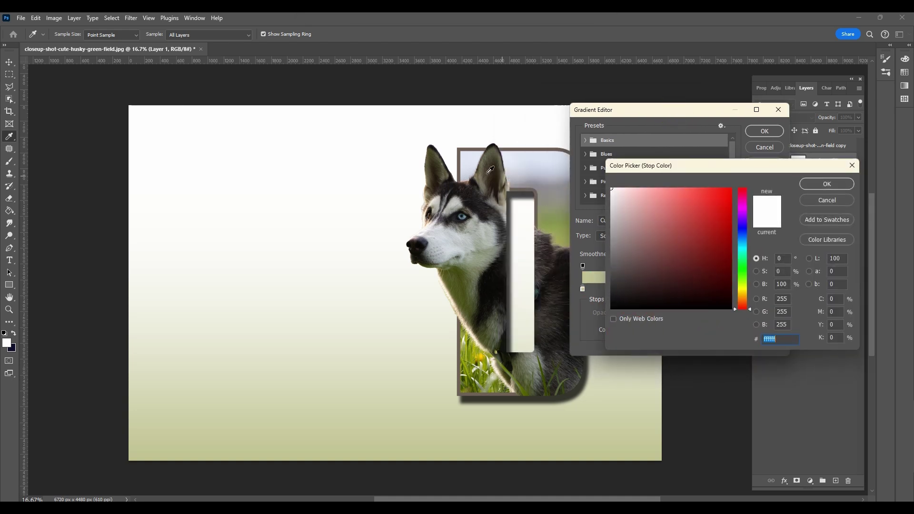
left_click(466, 152)
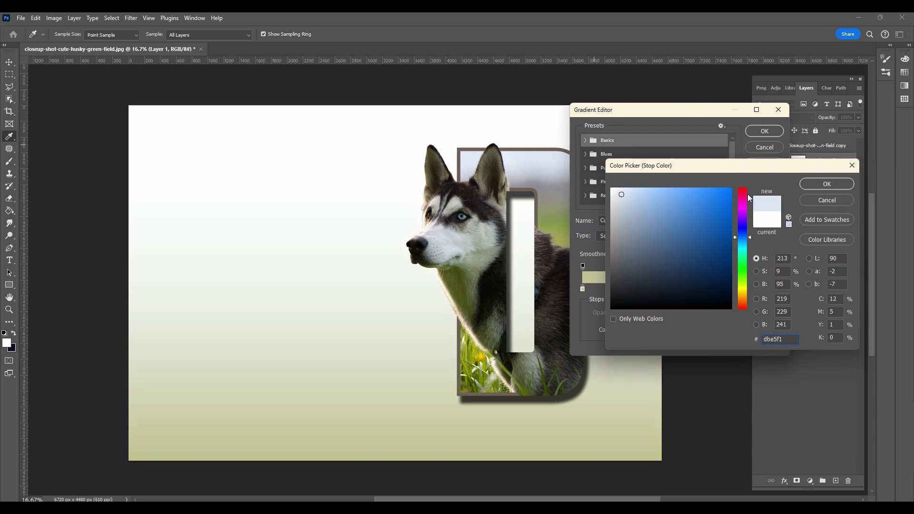
left_click(822, 184)
left_click(761, 131)
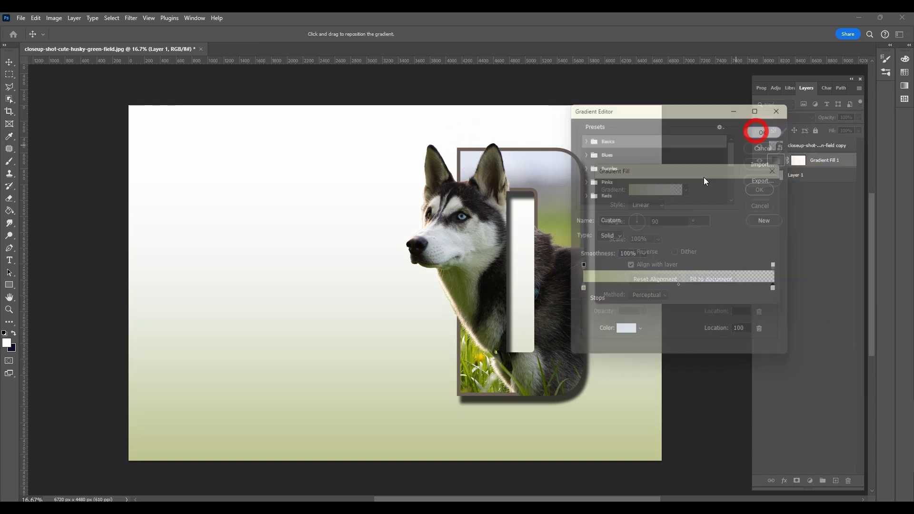
left_click(769, 190)
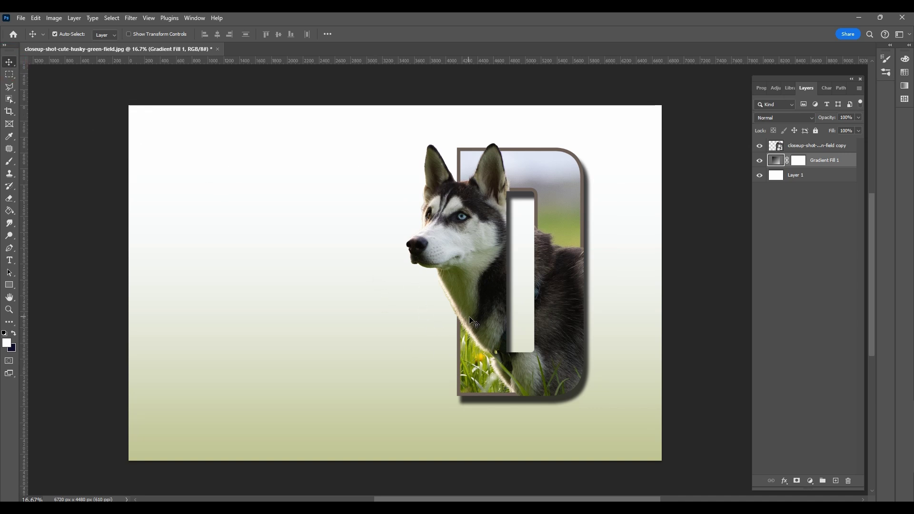
Drag the husky-D smart object a few pixels left and up over the gradient
left_click_drag(476, 319, 464, 314)
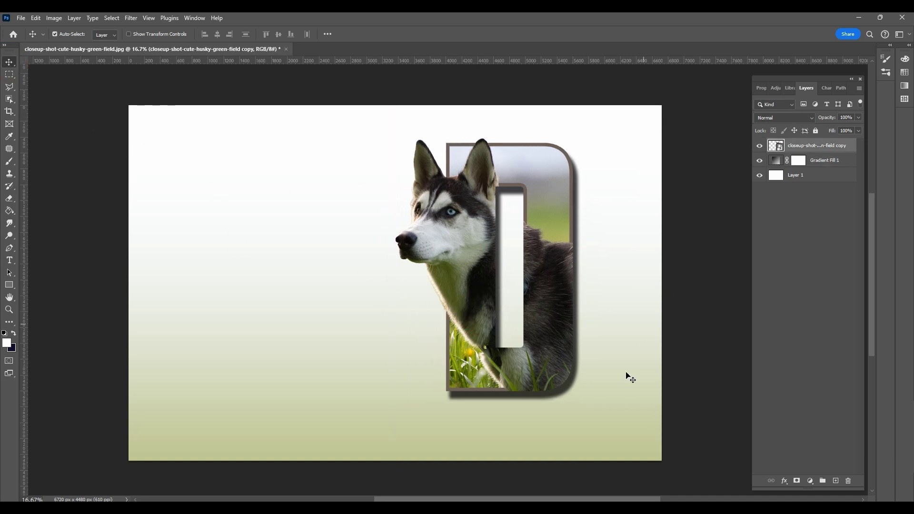